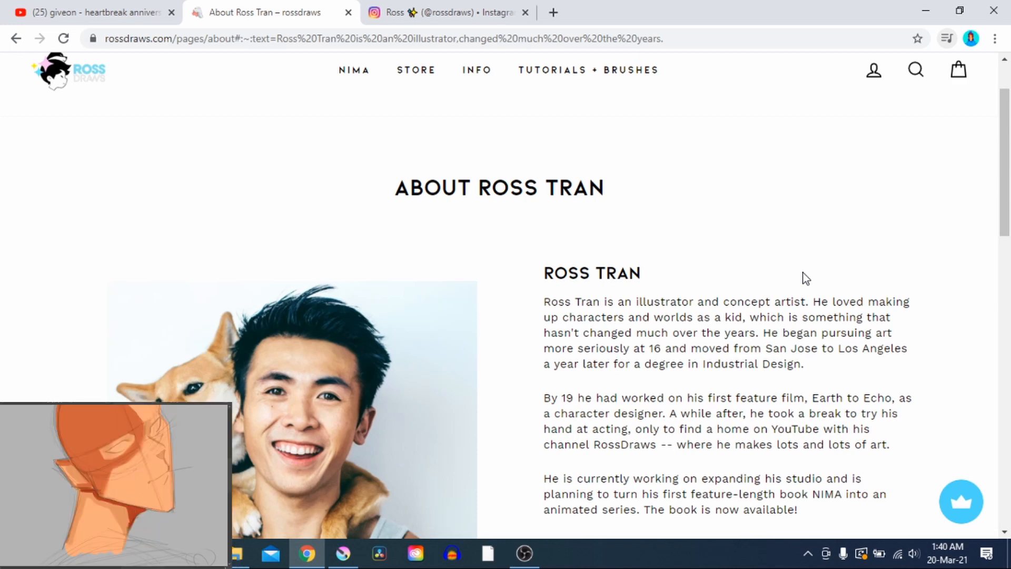
Switch to Krita and look through the portrait's named layers, from the sketch layer down to the base skin
left_click(352, 557)
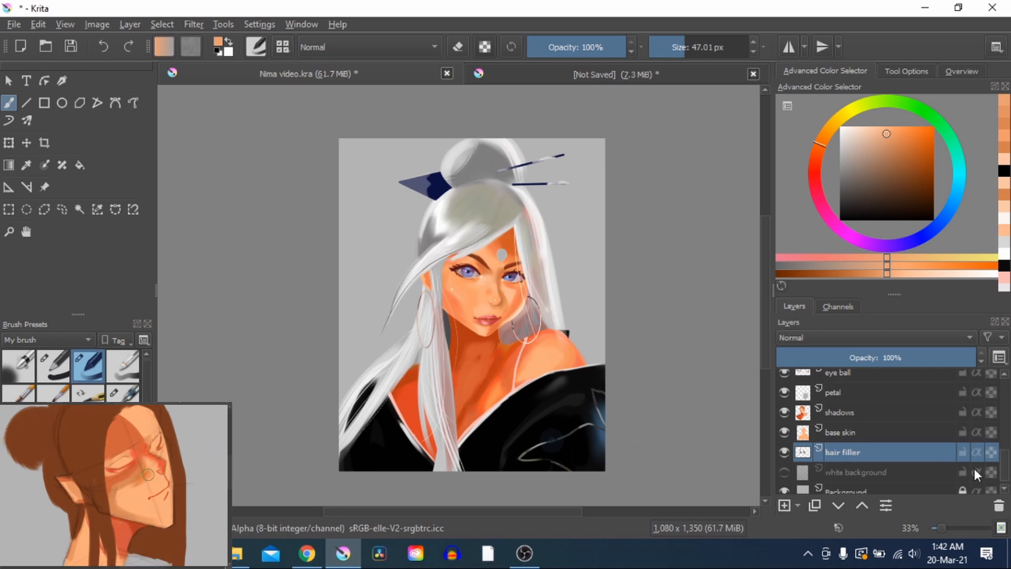
scroll(899, 443, "up", 5)
scroll(904, 435, "up", 2)
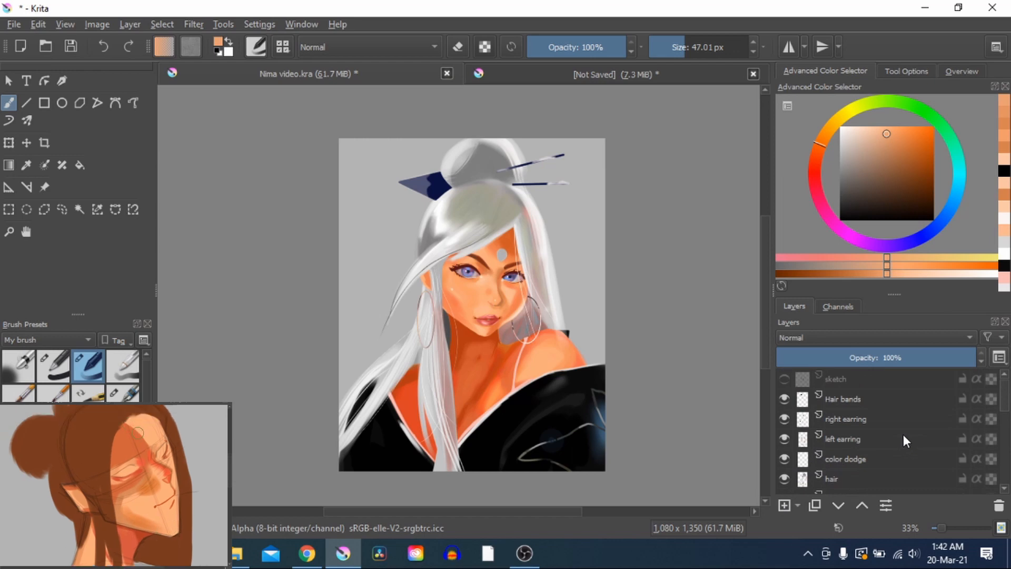
mouse_move(874, 411)
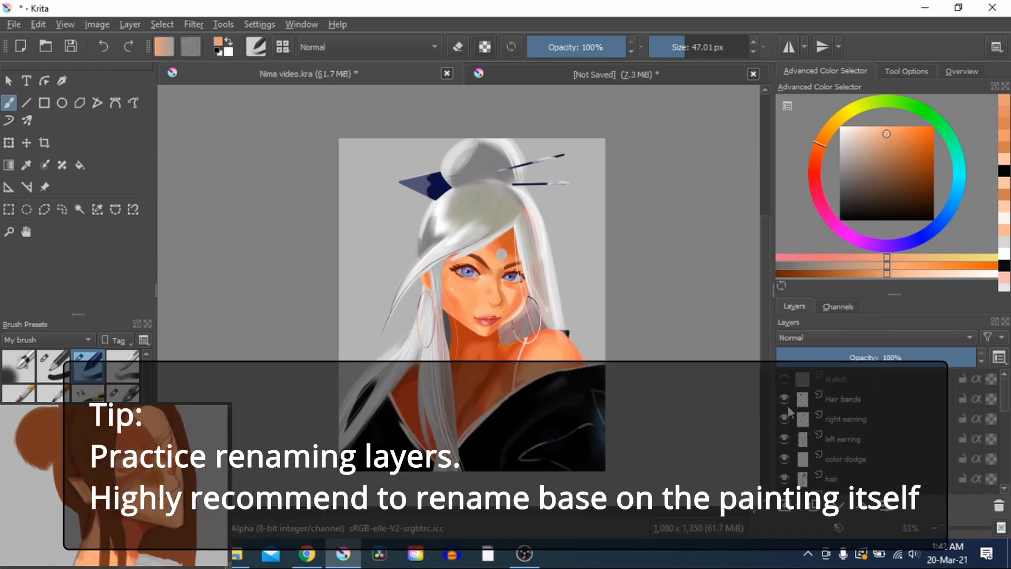
scroll(927, 421, "down", 2)
mouse_move(947, 433)
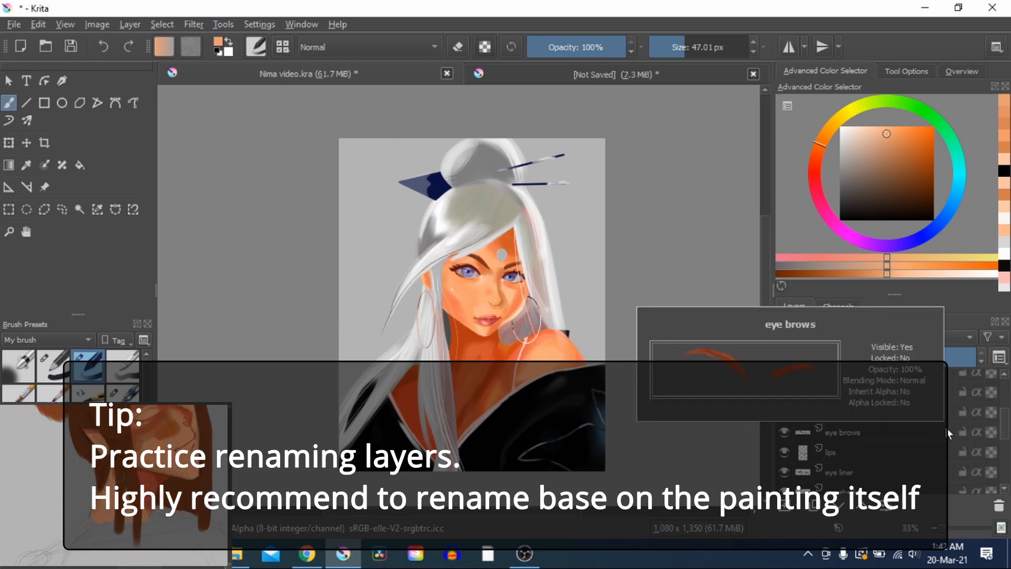
scroll(946, 429, "down", 2)
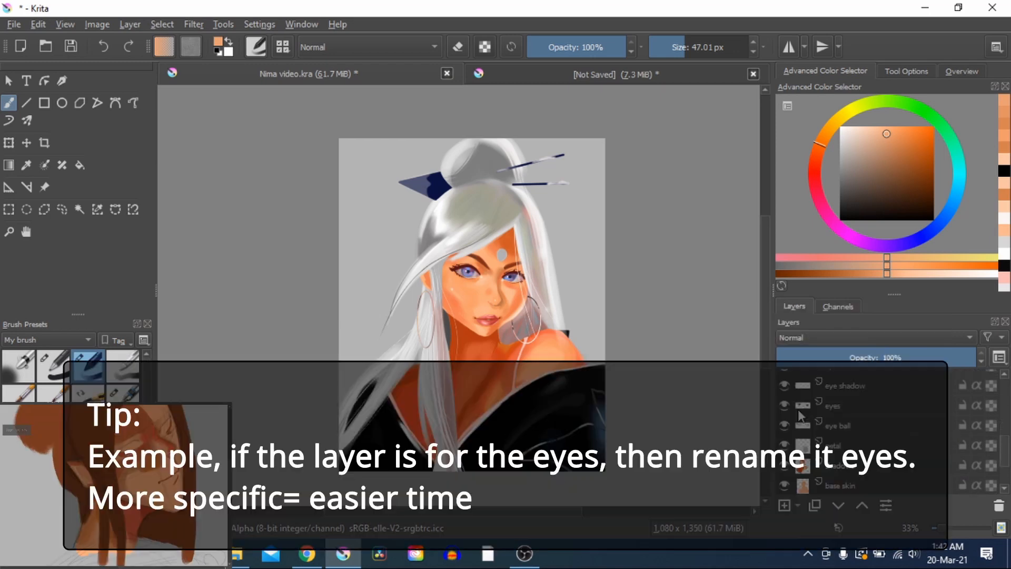
Toggle the visibility of the eyes layer off and on to check which part of the portrait it holds
left_click(782, 405)
left_click(782, 405)
left_click(782, 405)
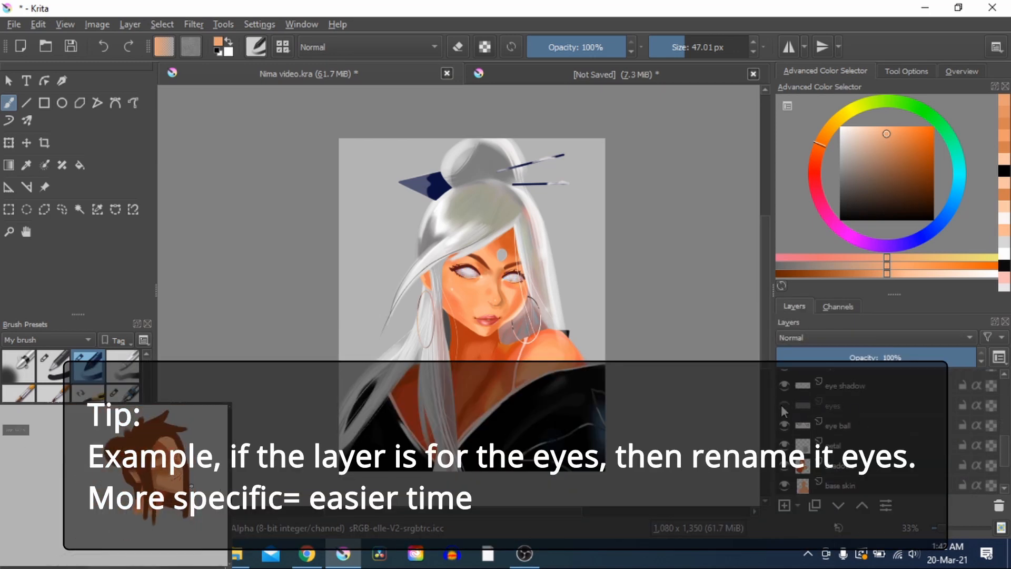
left_click(782, 405)
left_click(783, 406)
left_click(784, 406)
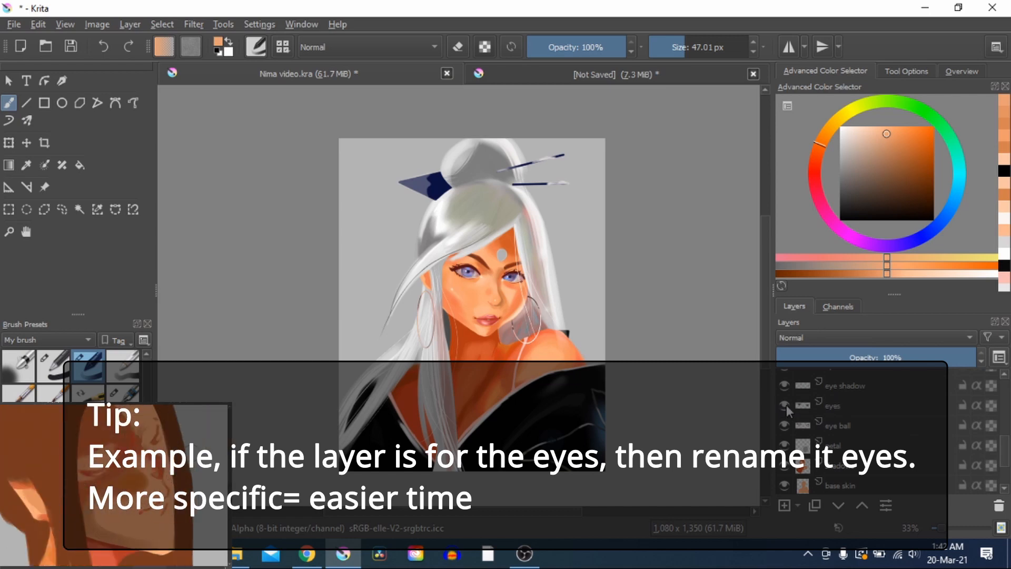
mouse_move(916, 428)
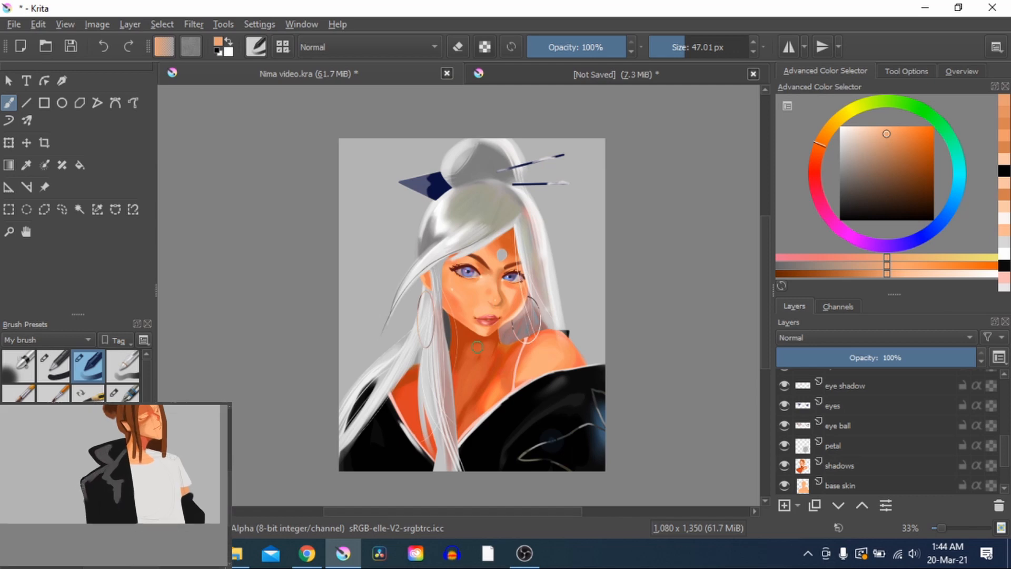
Examine the skin shading on the portrait's neck and face, and the reflected colours beside the jaw, up close
scroll(477, 347, "up", 4)
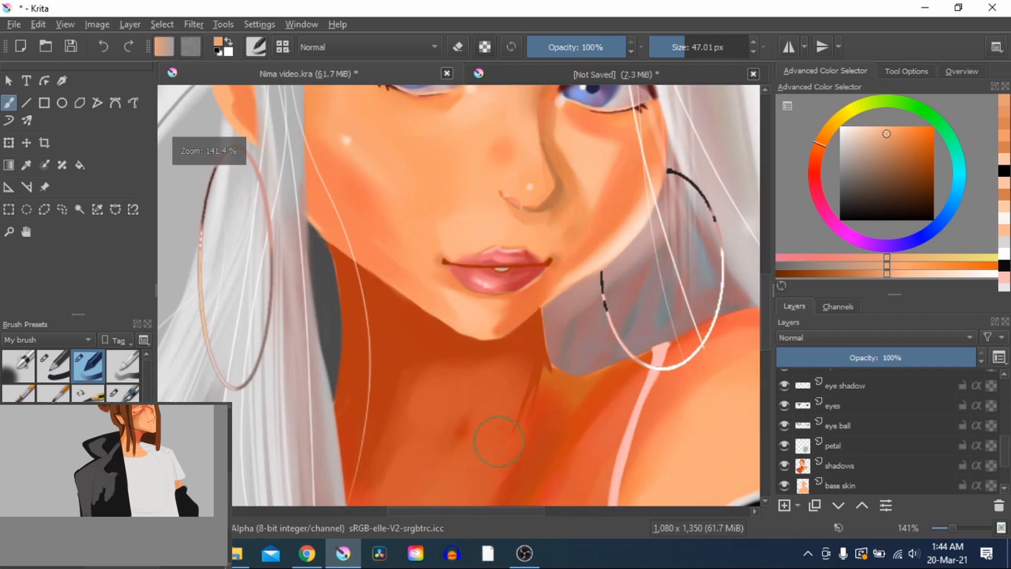
left_click_drag(499, 441, 541, 369)
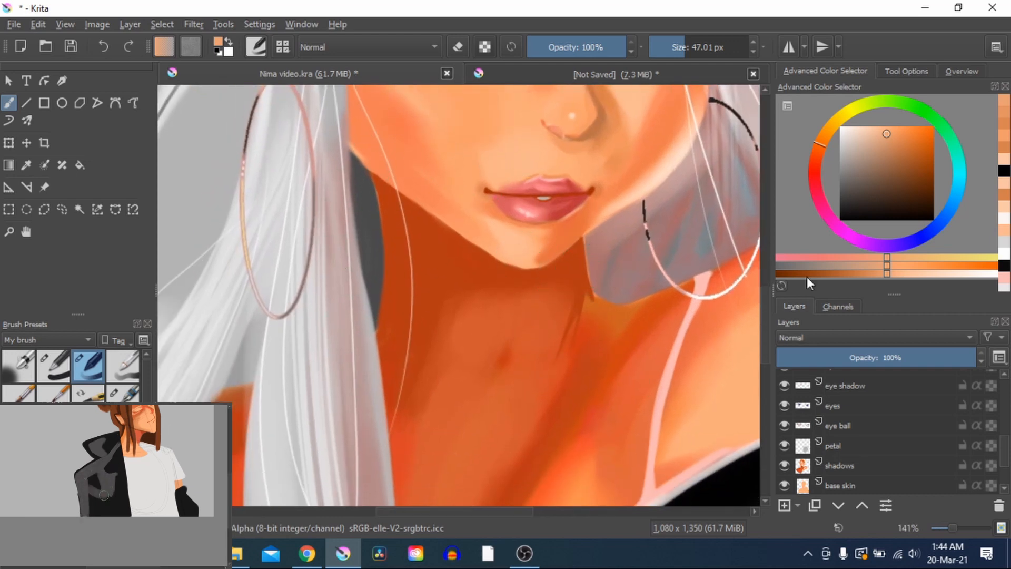
scroll(531, 226, "down", 3)
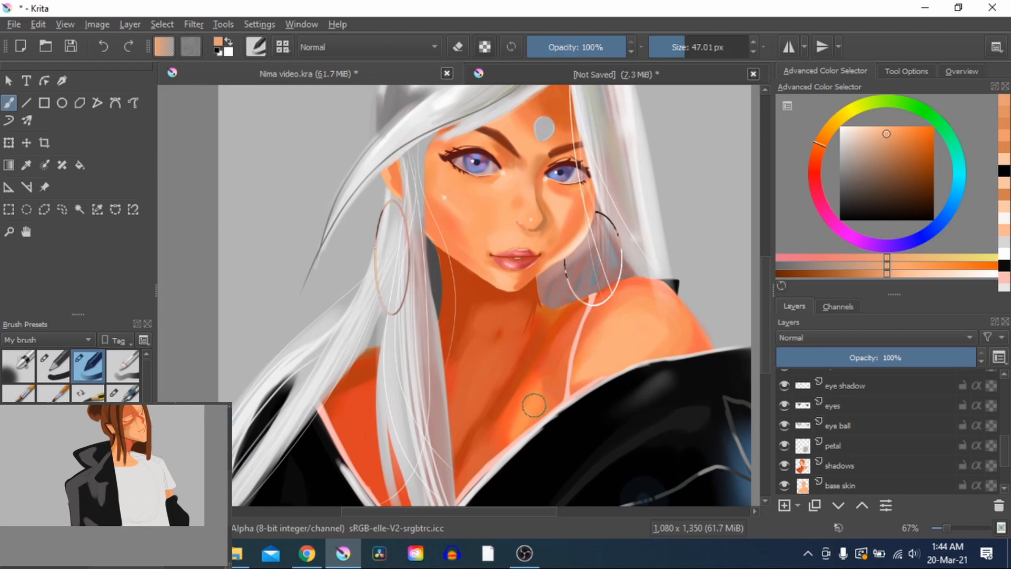
left_click_drag(533, 405, 505, 487)
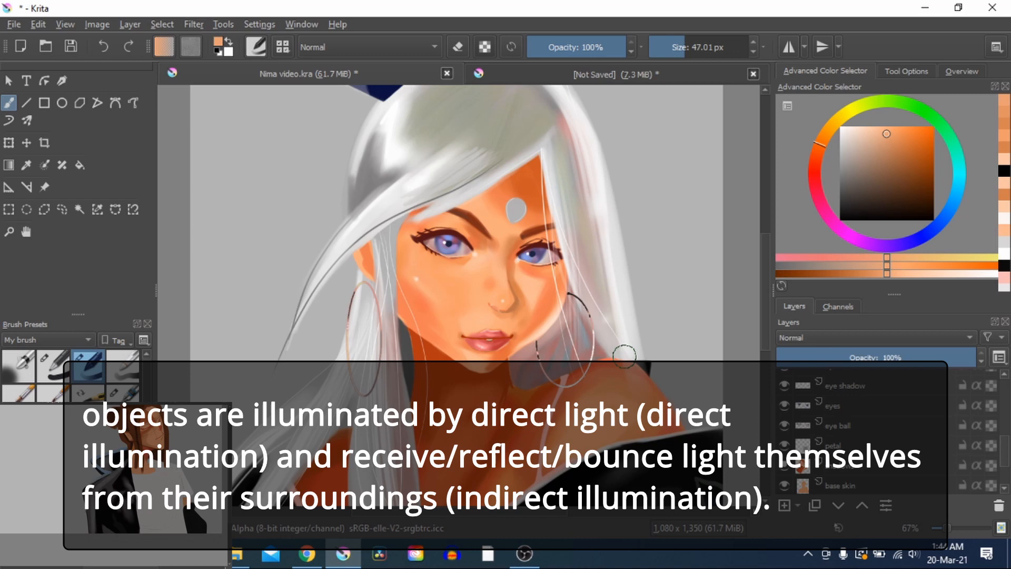
scroll(483, 318, "up", 2)
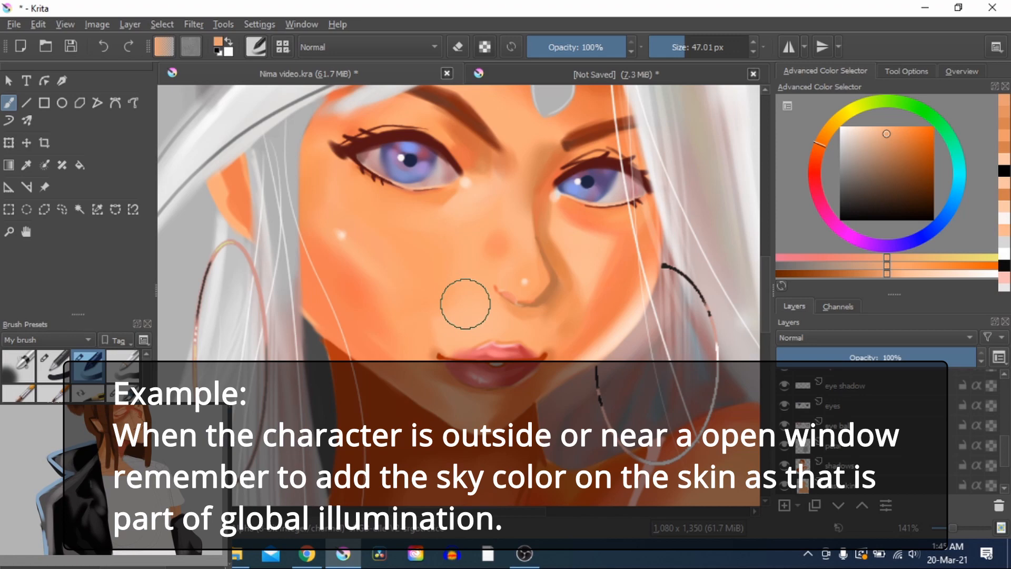
scroll(465, 304, "down", 2)
left_click_drag(466, 305, 493, 295)
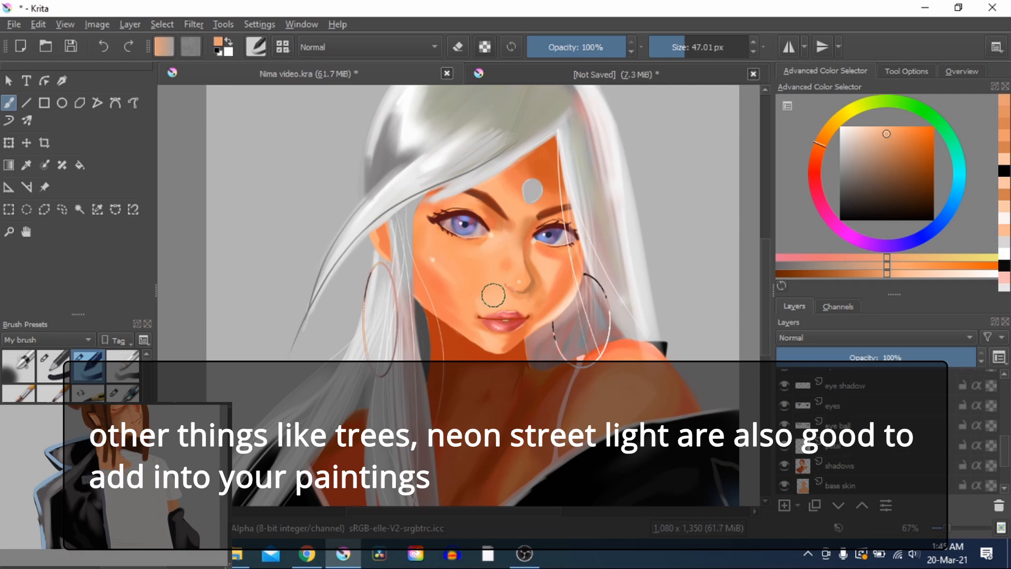
scroll(594, 332, "up", 2)
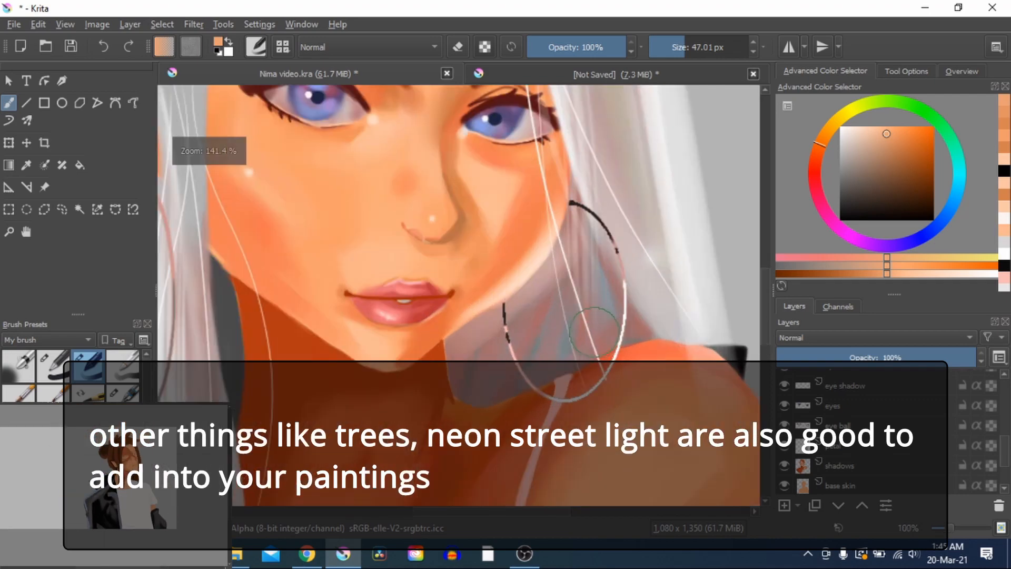
scroll(578, 243, "up", 2)
scroll(511, 303, "down", 3)
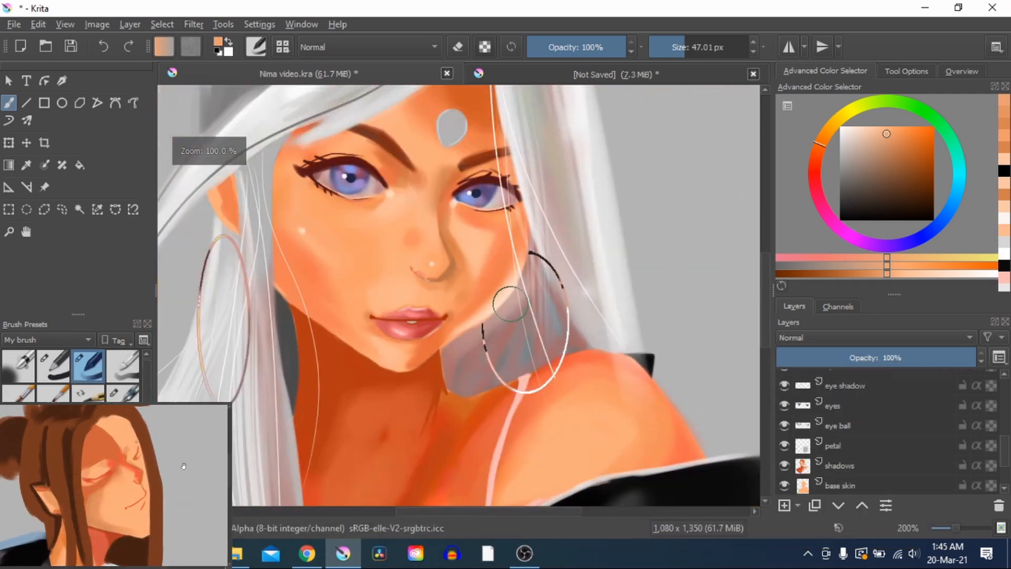
Inspect the painted eyes, the shadows on the neck and chest, and the colour transitions across the face and shoulder
scroll(511, 303, "up", 3)
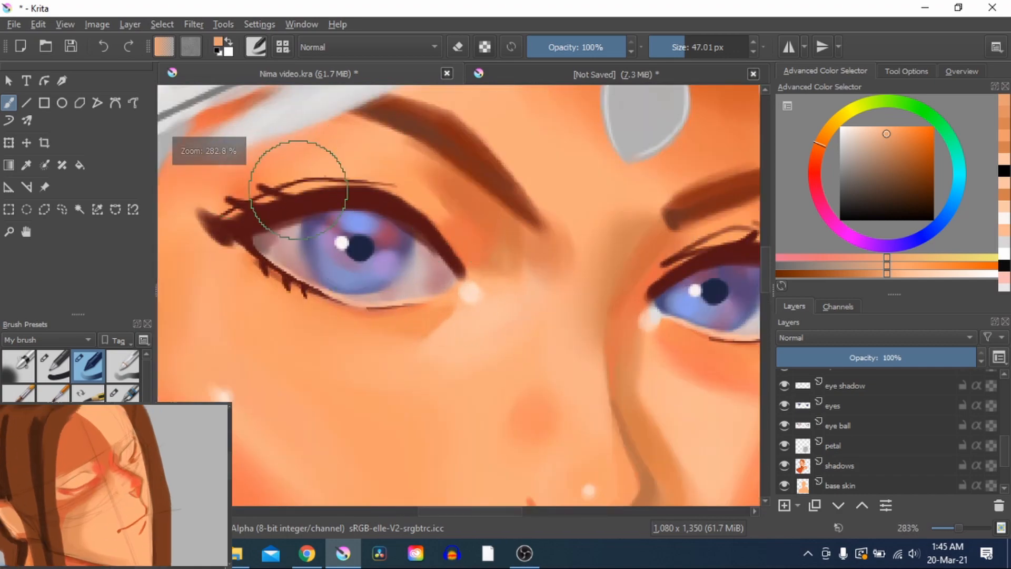
scroll(578, 228, "down", 3)
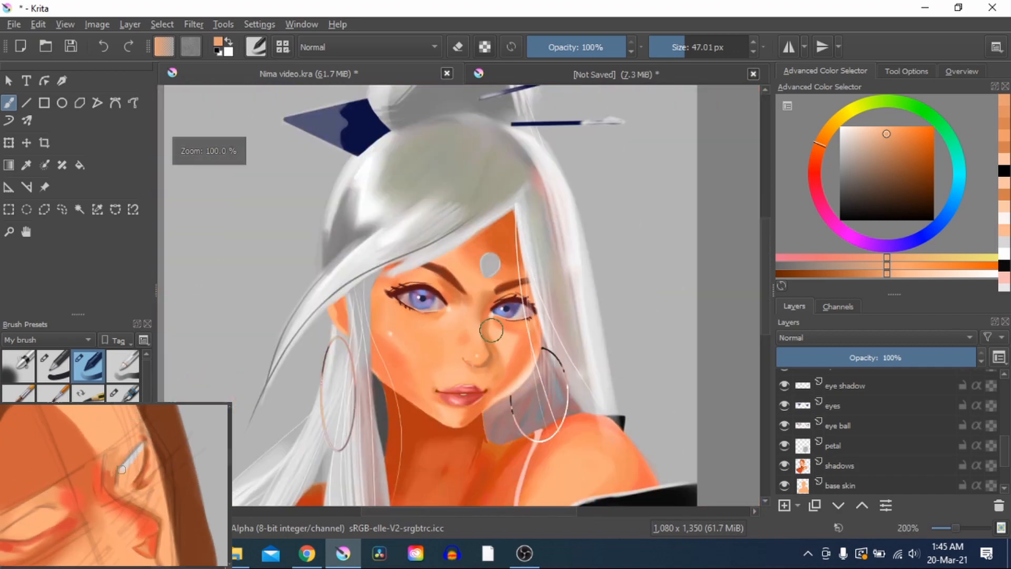
left_click_drag(491, 330, 528, 246)
scroll(481, 288, "up", 3)
scroll(482, 288, "down", 2)
left_click_drag(493, 332, 535, 158)
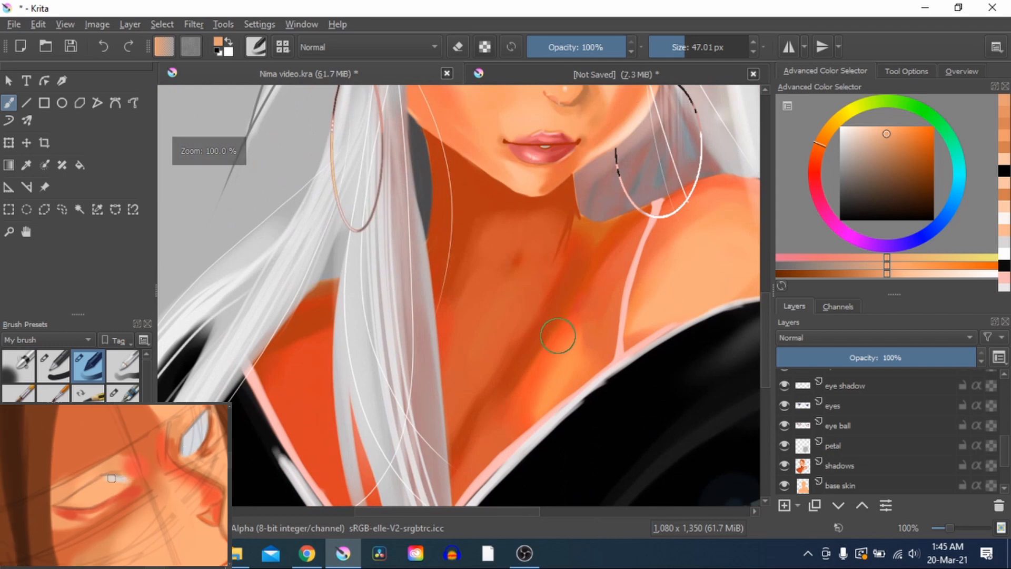
scroll(557, 336, "up", 1)
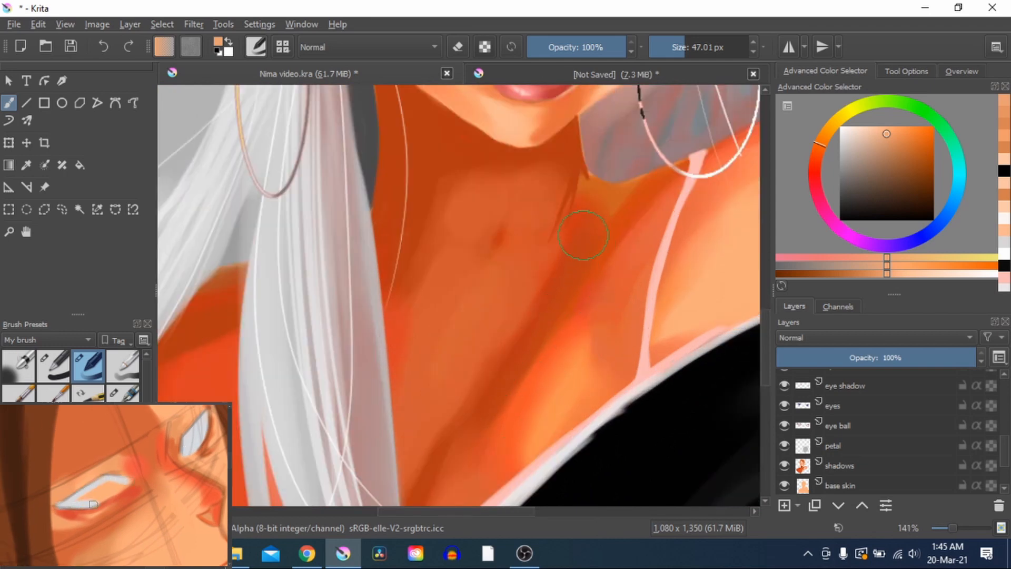
left_click_drag(592, 184, 544, 453)
left_click_drag(514, 289, 523, 330)
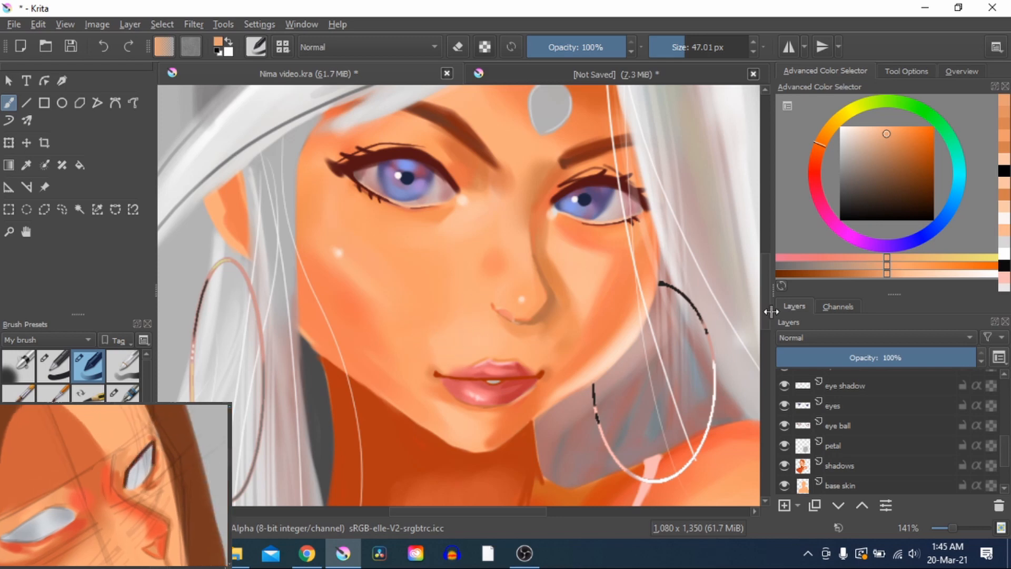
scroll(367, 316, "down", 1)
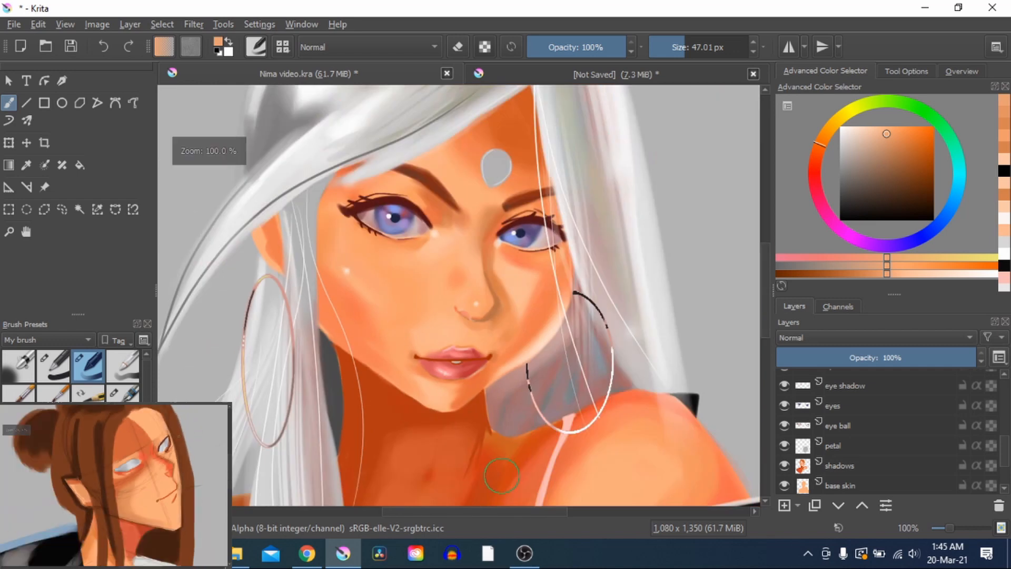
left_click_drag(502, 433, 501, 261)
left_click_drag(552, 342, 479, 376)
left_click_drag(545, 354, 571, 467)
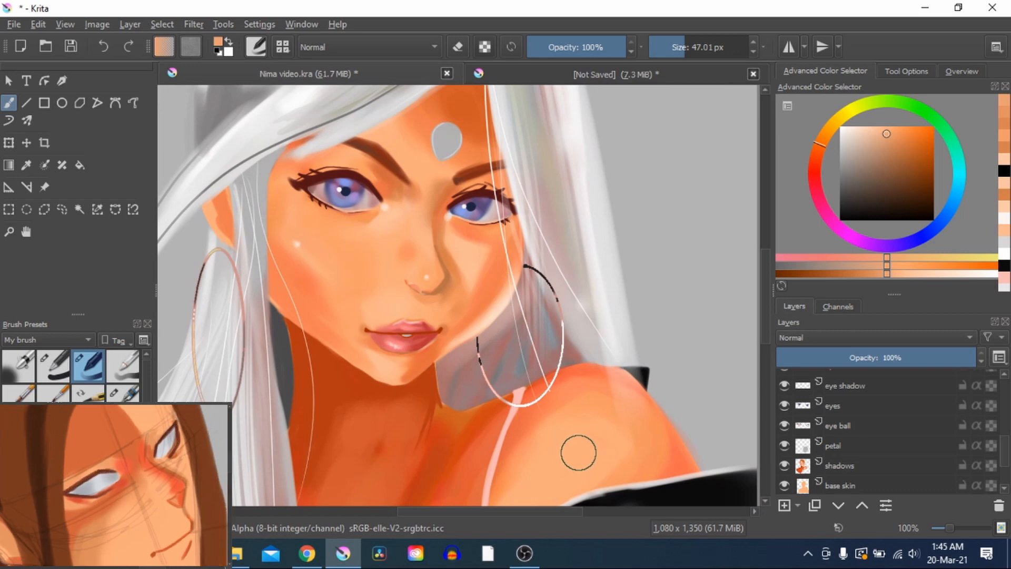
left_click_drag(462, 406, 521, 420)
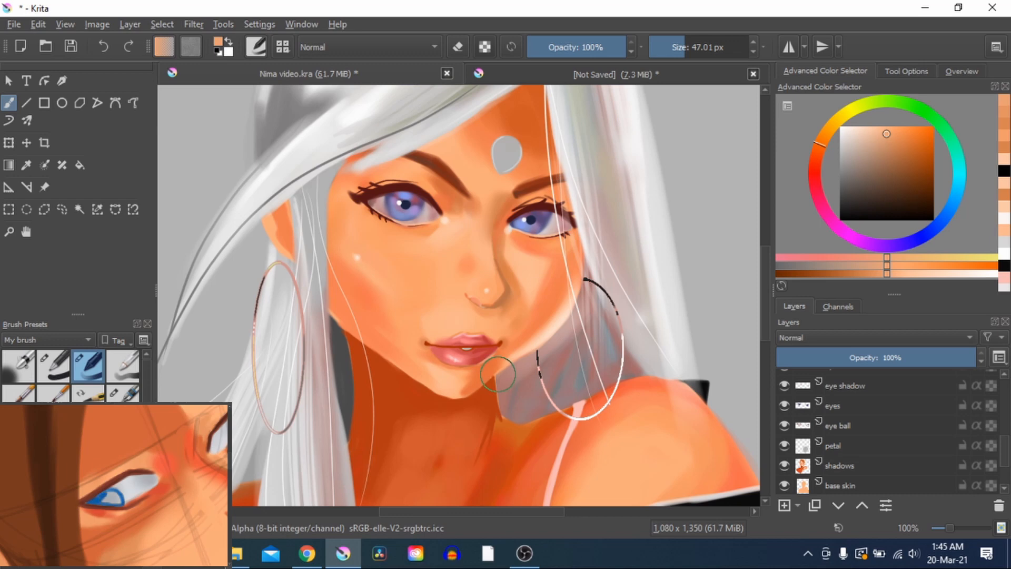
Review the whole portrait for details and highlights, including the face, earrings, hair ornaments and black robe
scroll(497, 374, "down", 1)
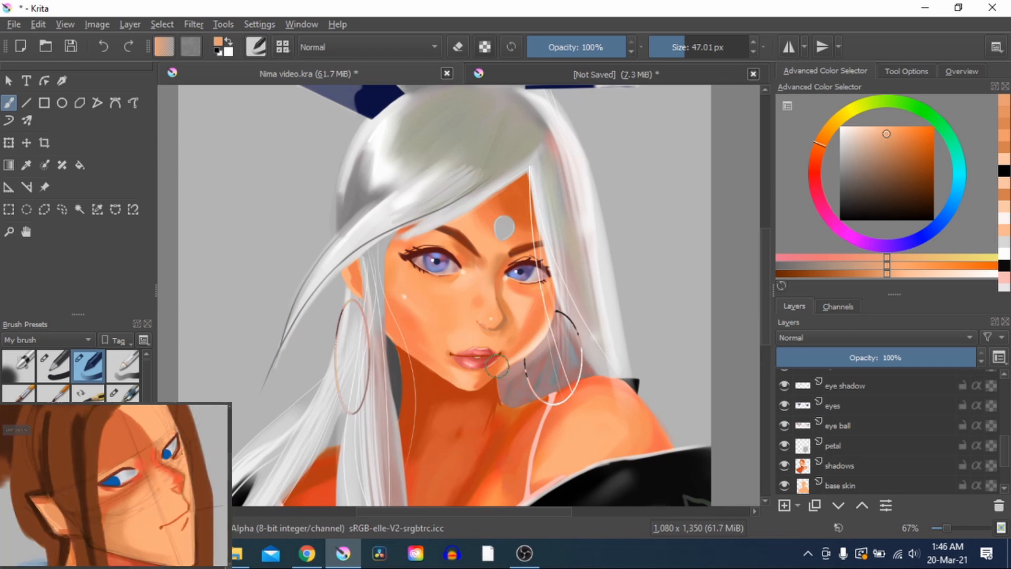
scroll(496, 373, "down", 2)
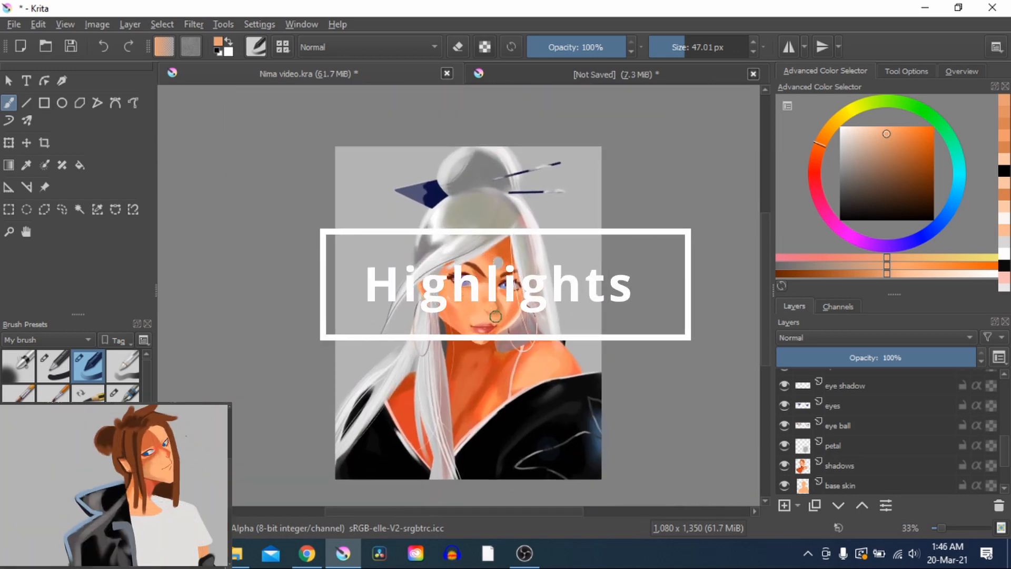
scroll(495, 317, "up", 2)
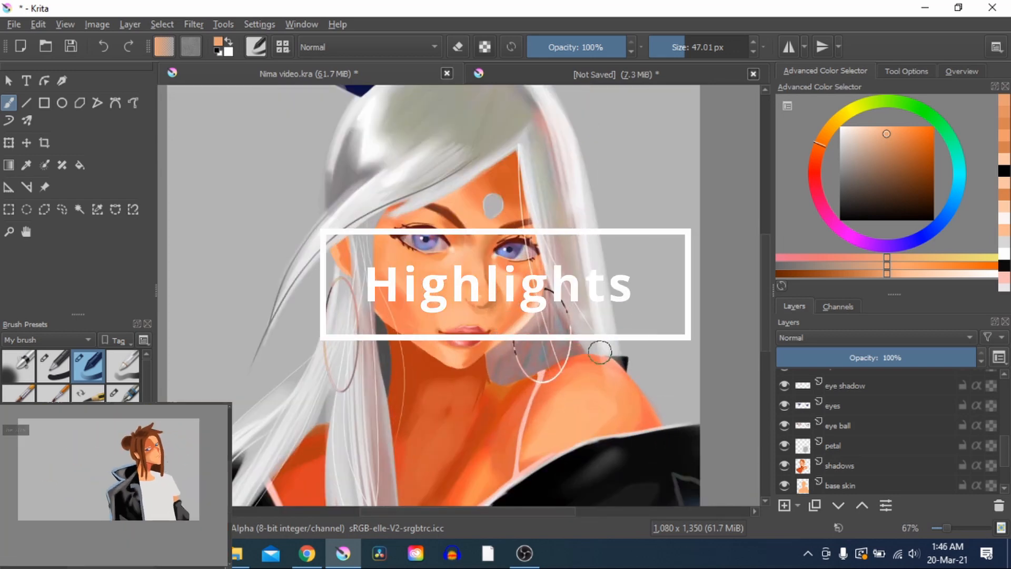
scroll(597, 340, "up", 2)
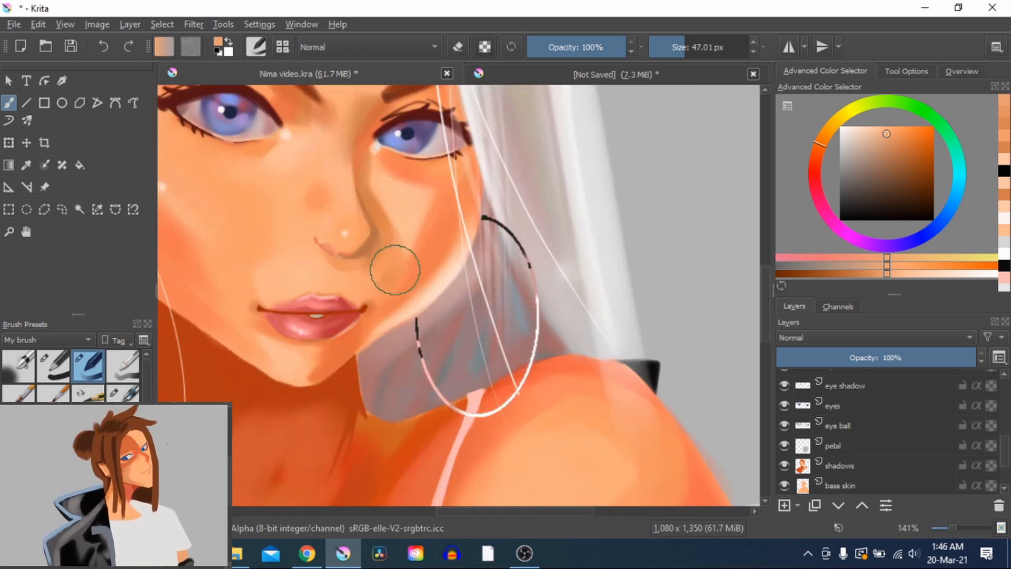
left_click_drag(395, 263, 529, 350)
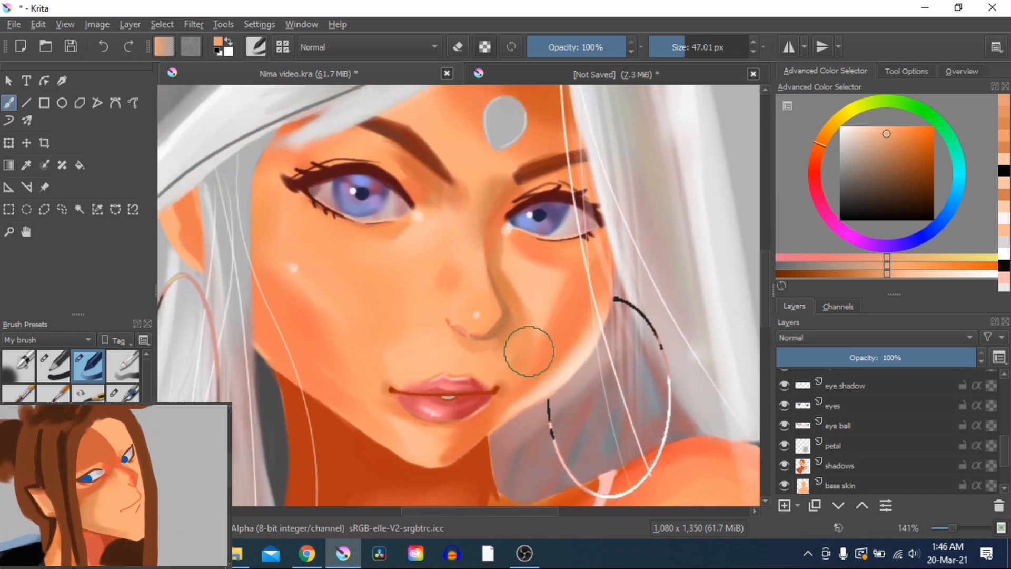
scroll(541, 346, "down", 1)
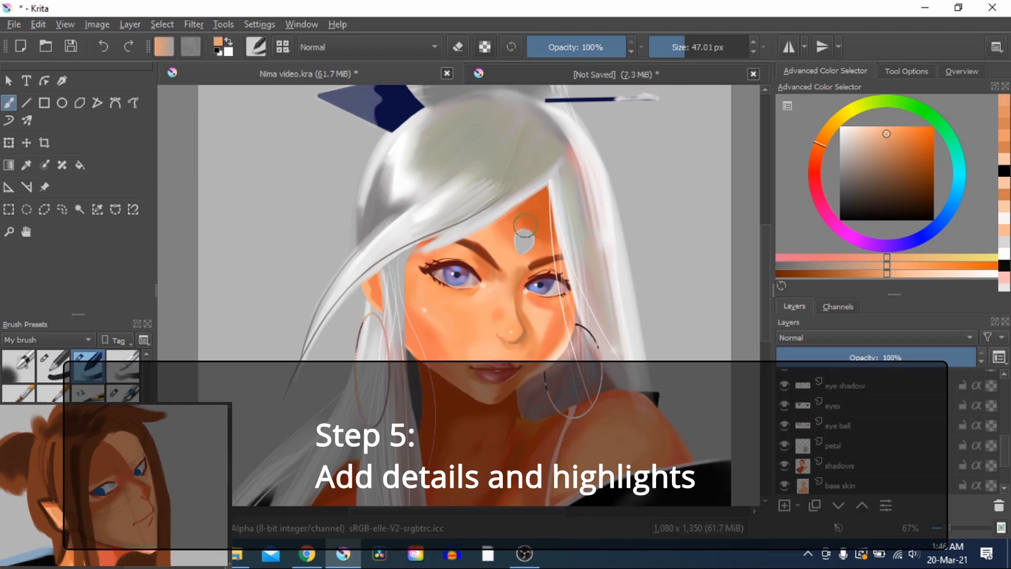
left_click_drag(549, 380, 520, 464)
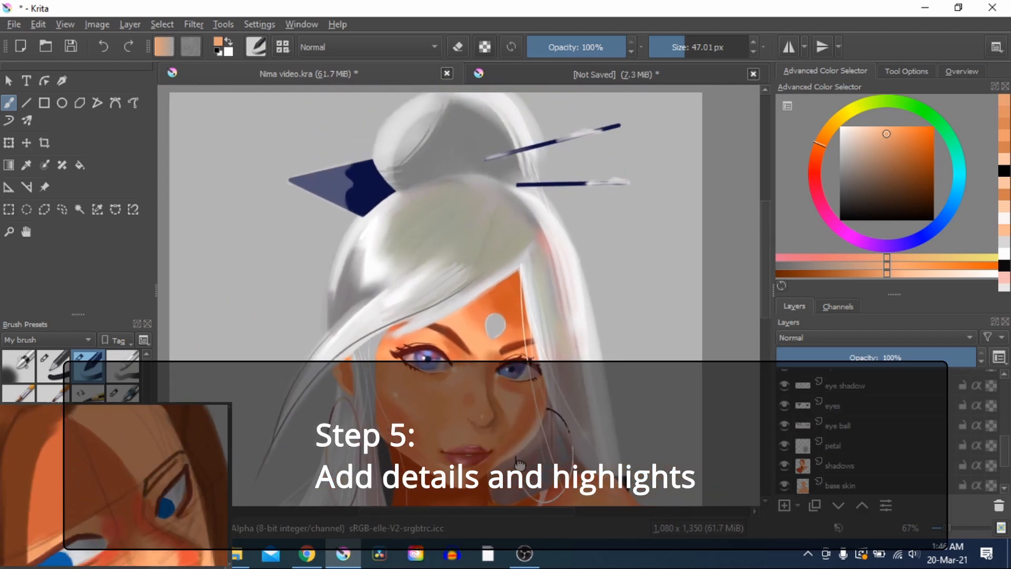
left_click_drag(448, 349, 453, 225)
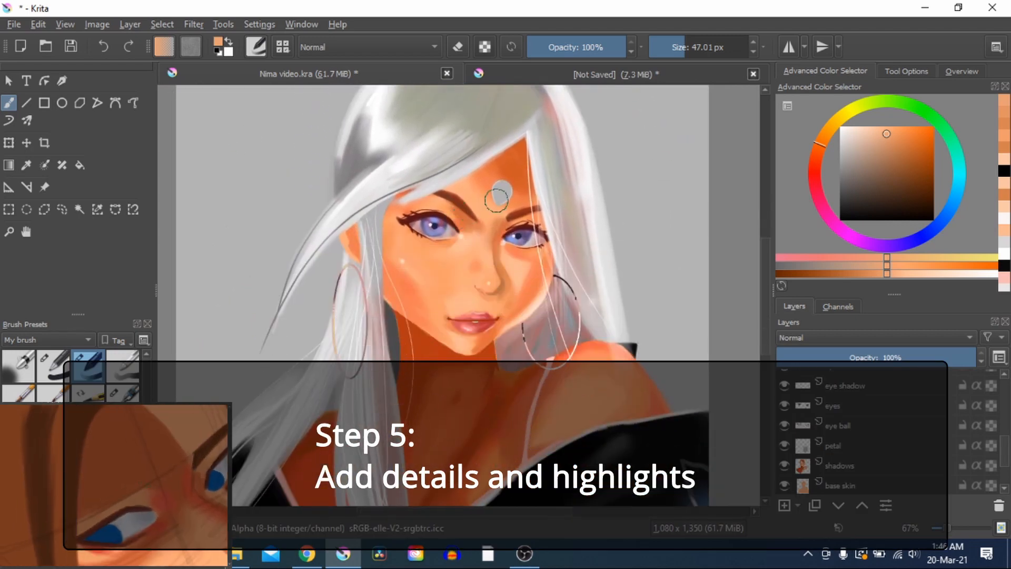
left_click_drag(504, 292, 495, 141)
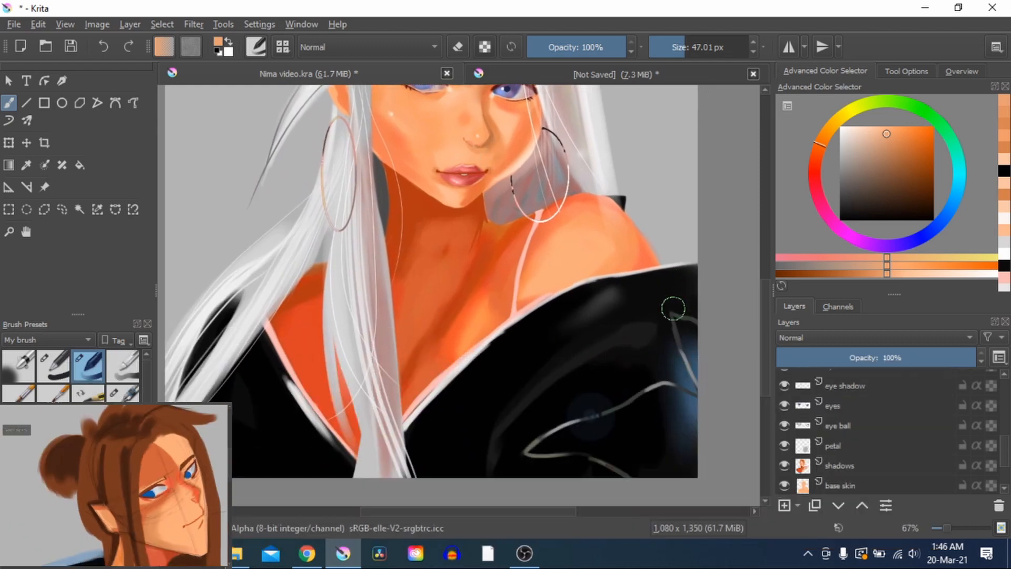
left_click_drag(488, 297, 508, 414)
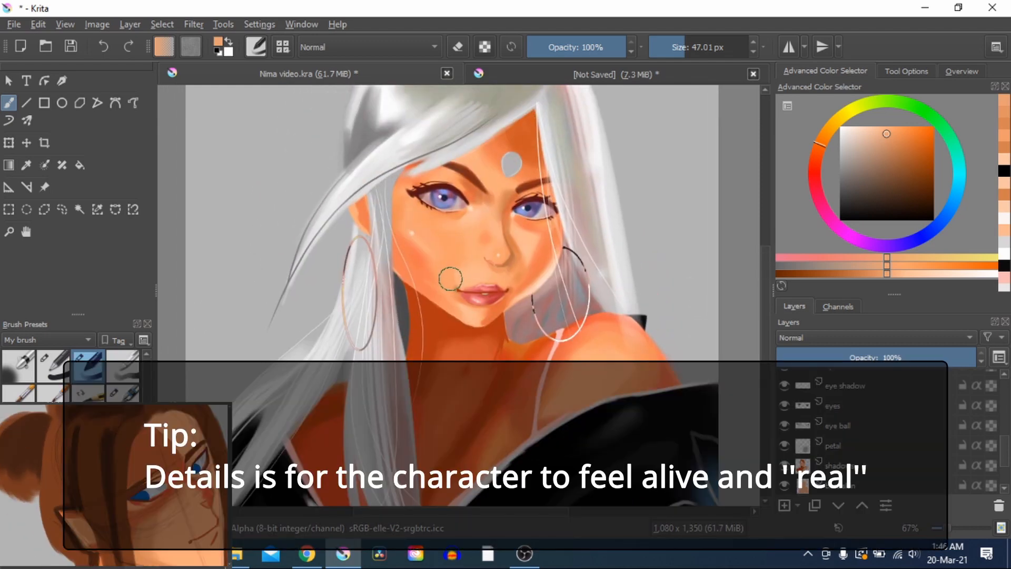
scroll(459, 238, "up", 3)
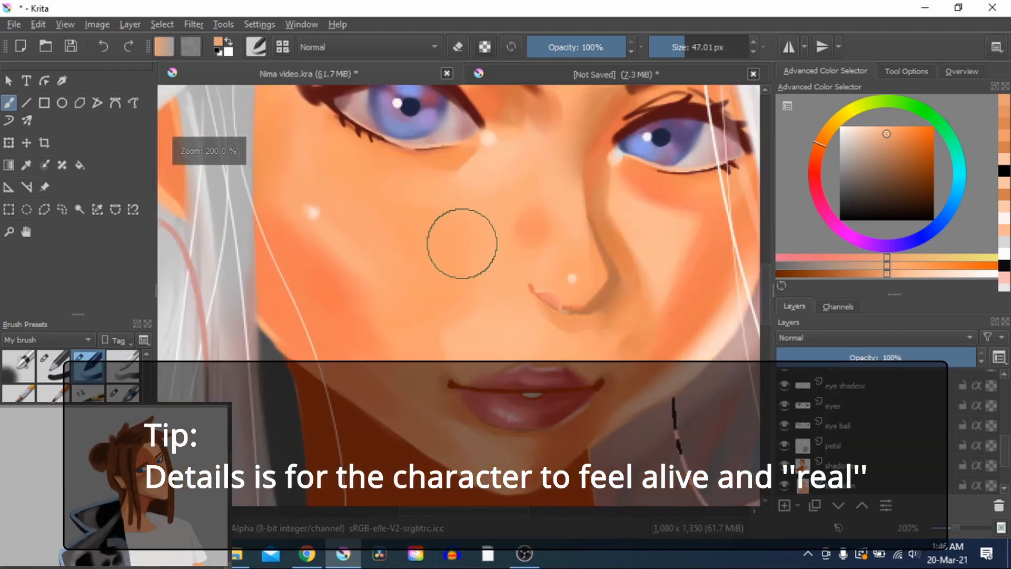
Examine the highlights on the portrait's eyes, nose and cheek up close, and those on the neck, shoulder and black robe
scroll(461, 236, "down", 1)
left_click_drag(493, 193, 455, 255)
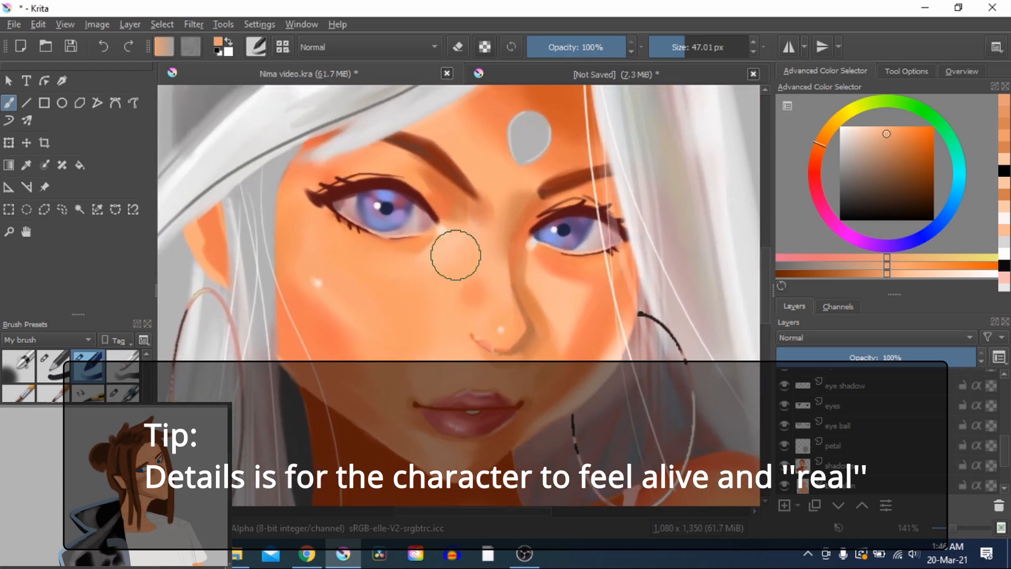
scroll(455, 254, "up", 2)
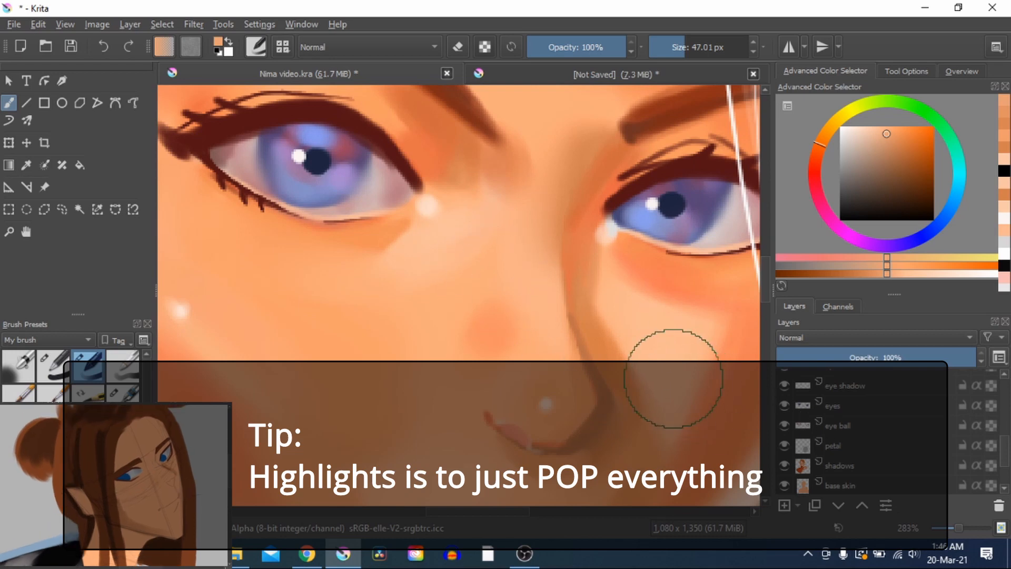
scroll(598, 327, "down", 1)
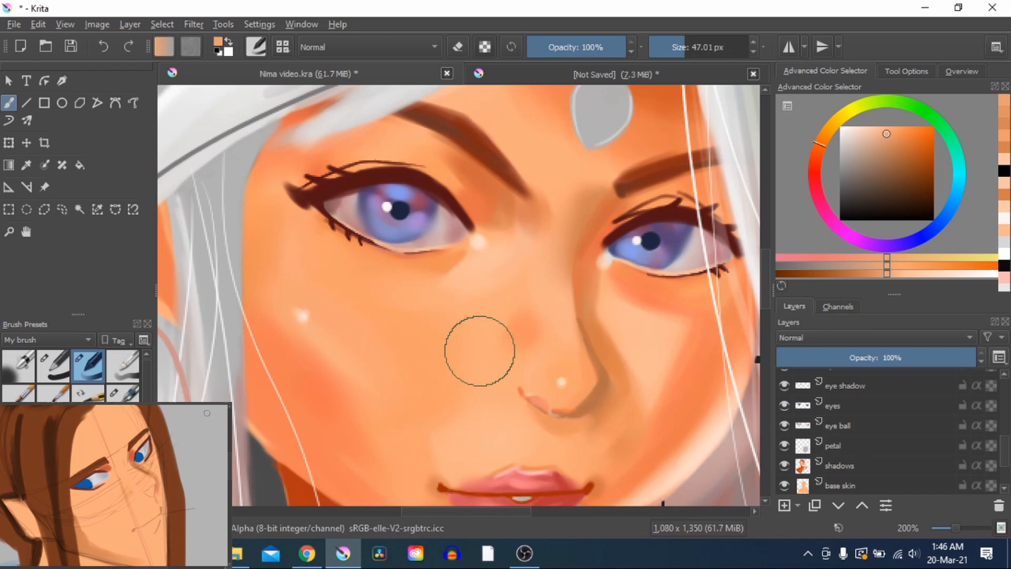
scroll(478, 350, "down", 2)
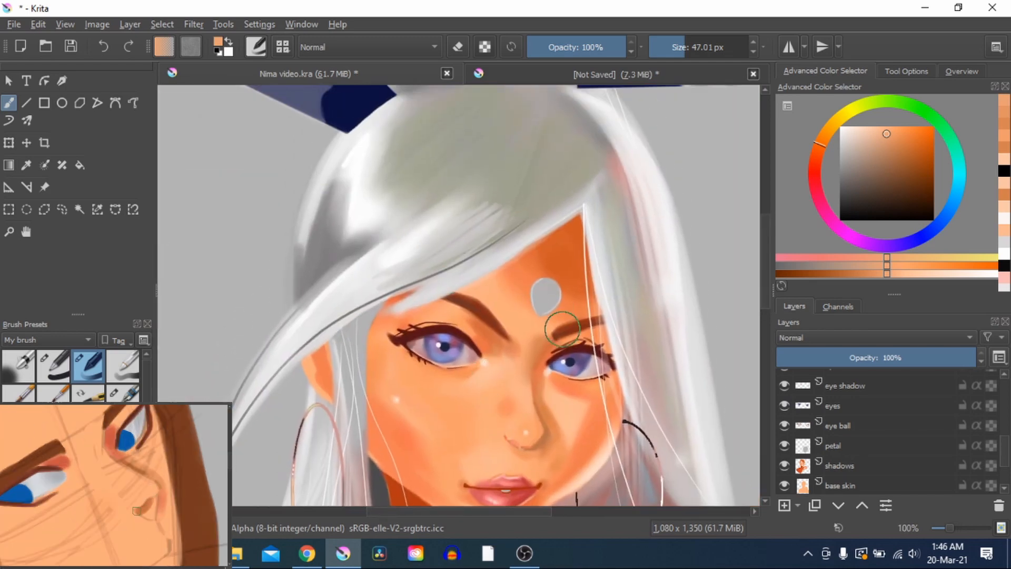
scroll(559, 337, "down", 1)
left_click_drag(549, 396, 481, 124)
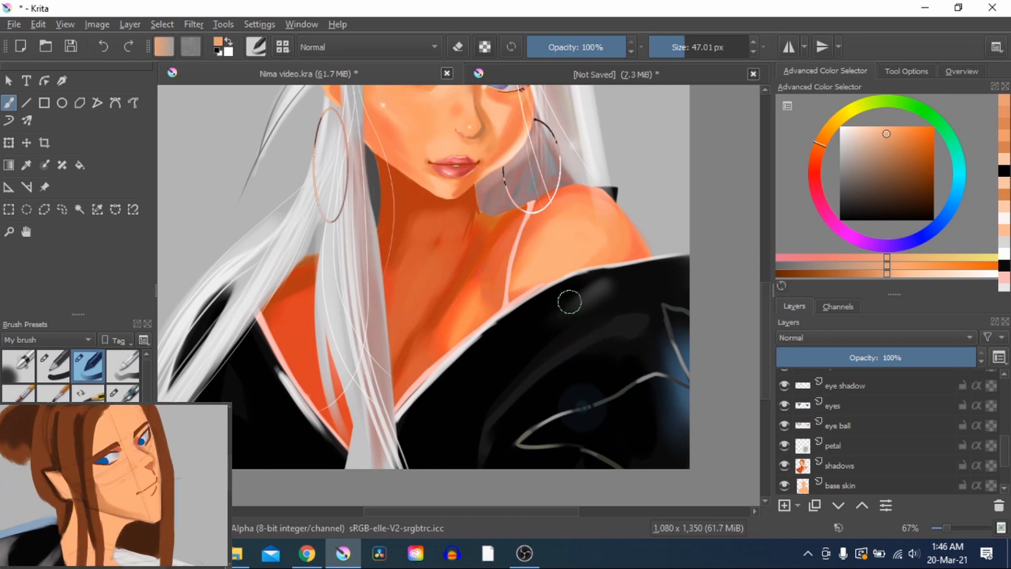
left_click_drag(569, 298, 575, 411)
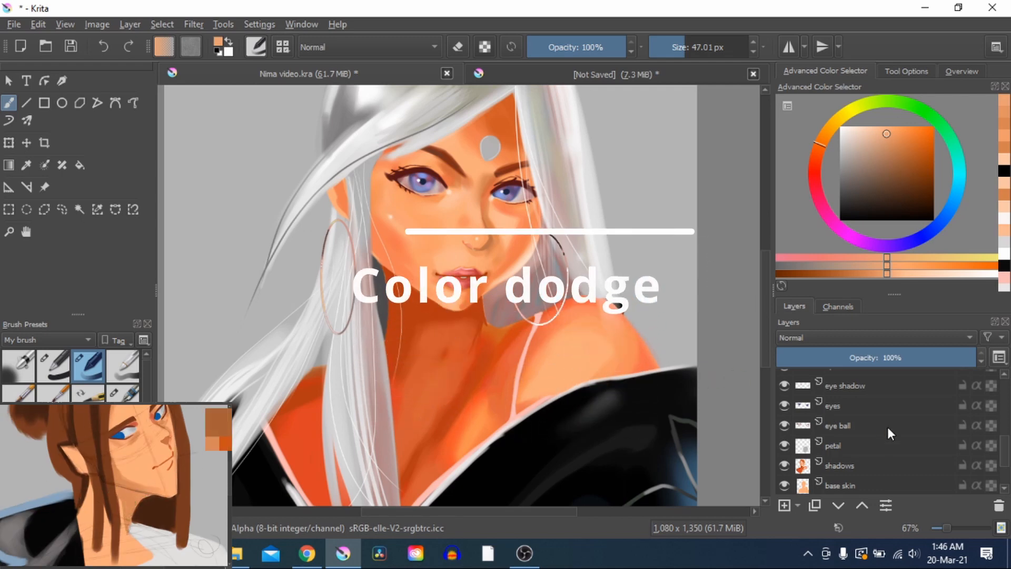
Find the color dodge layer and toggle its visibility off and on repeatedly to compare the portrait with and without it
scroll(886, 427, "down", 1)
left_click(886, 448)
scroll(888, 421, "up", 2)
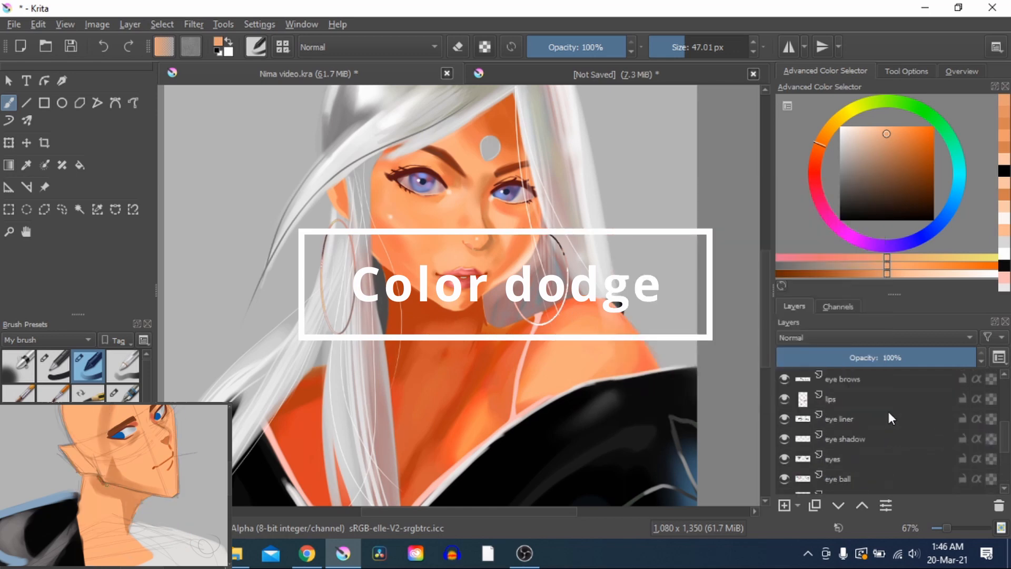
scroll(729, 418, "up", 1)
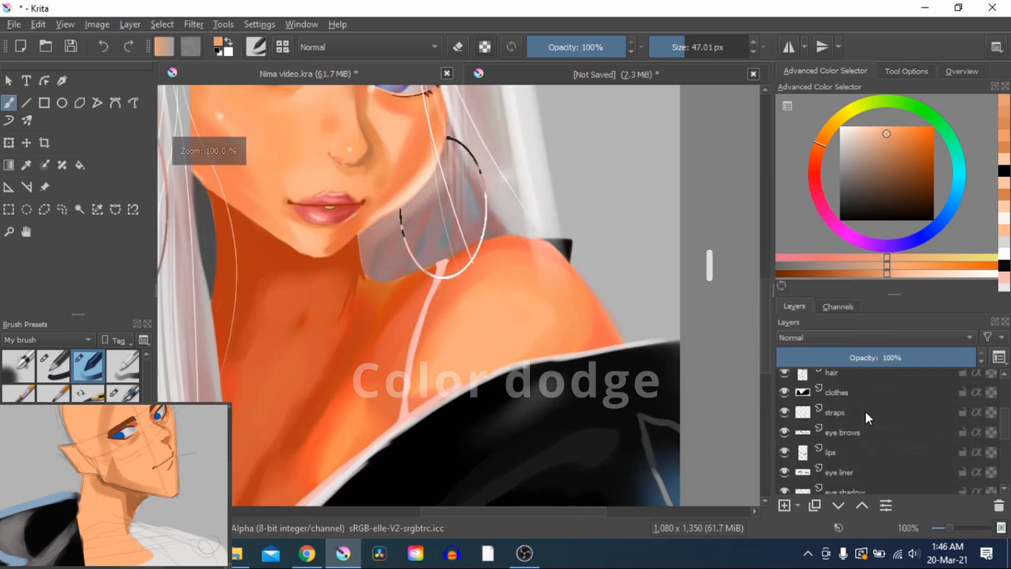
scroll(866, 412, "up", 3)
scroll(885, 412, "down", 2)
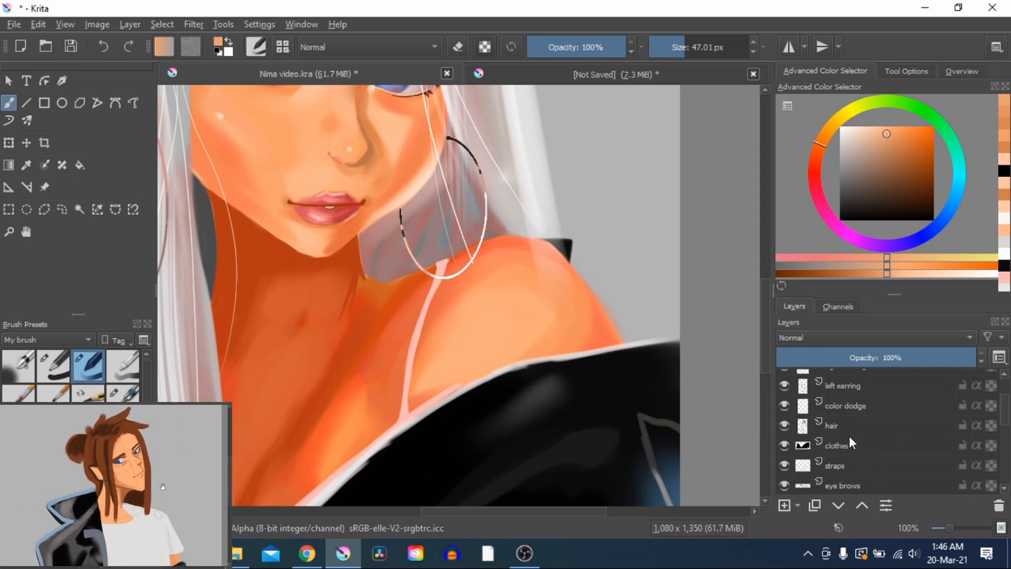
left_click(783, 405)
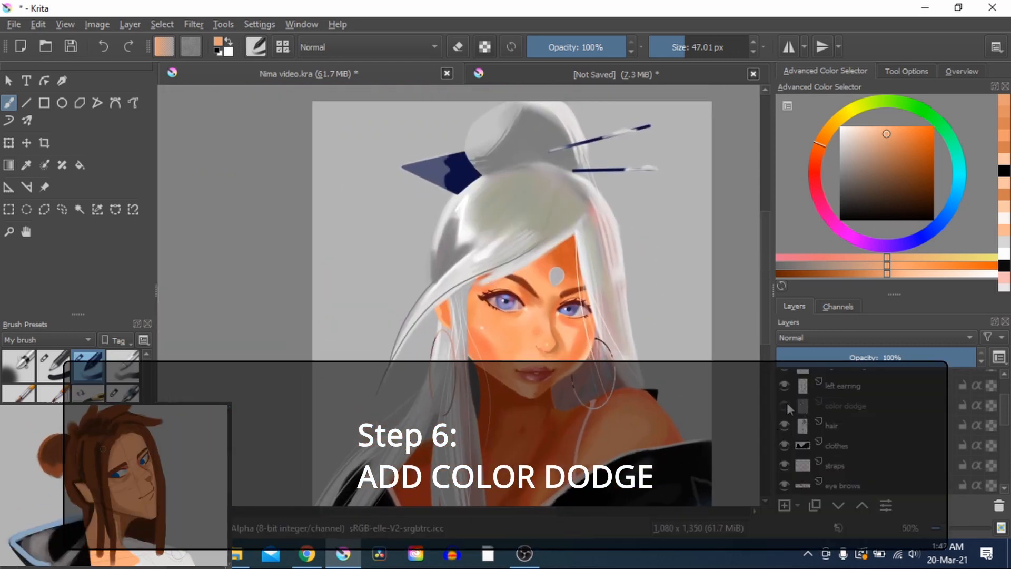
mouse_move(786, 402)
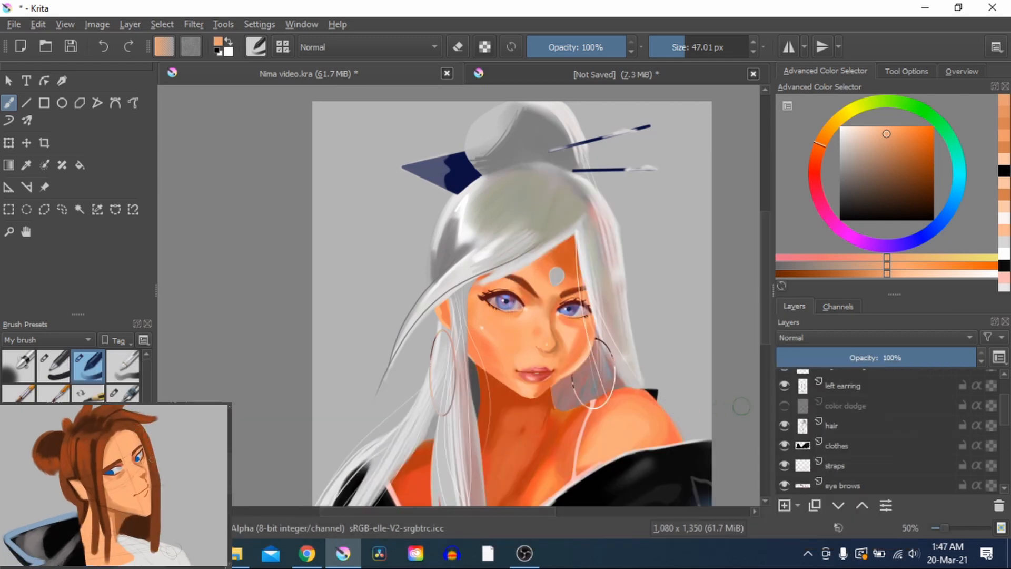
left_click(788, 408)
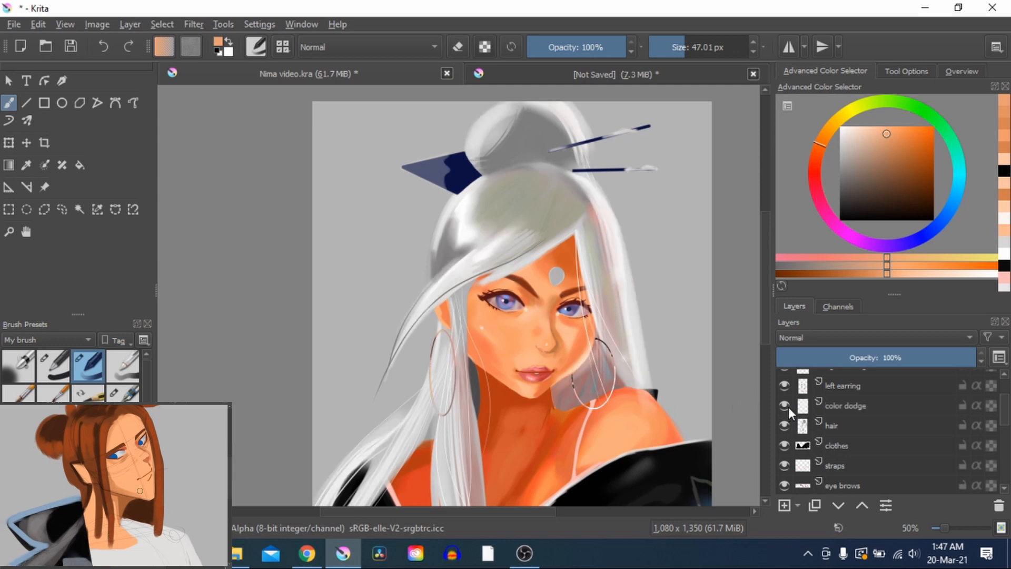
left_click(788, 406)
left_click(788, 406)
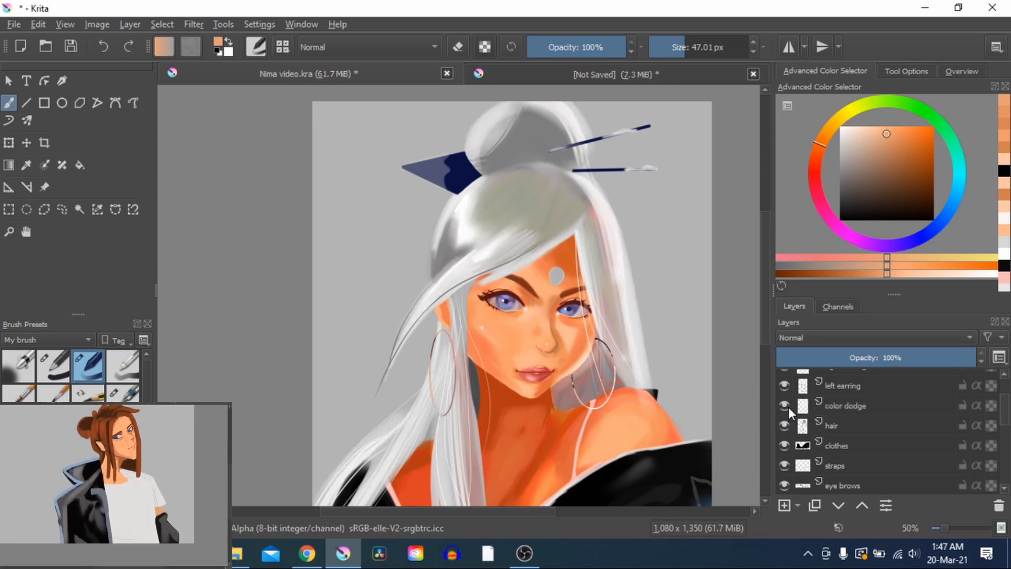
left_click(788, 407)
left_click(788, 406)
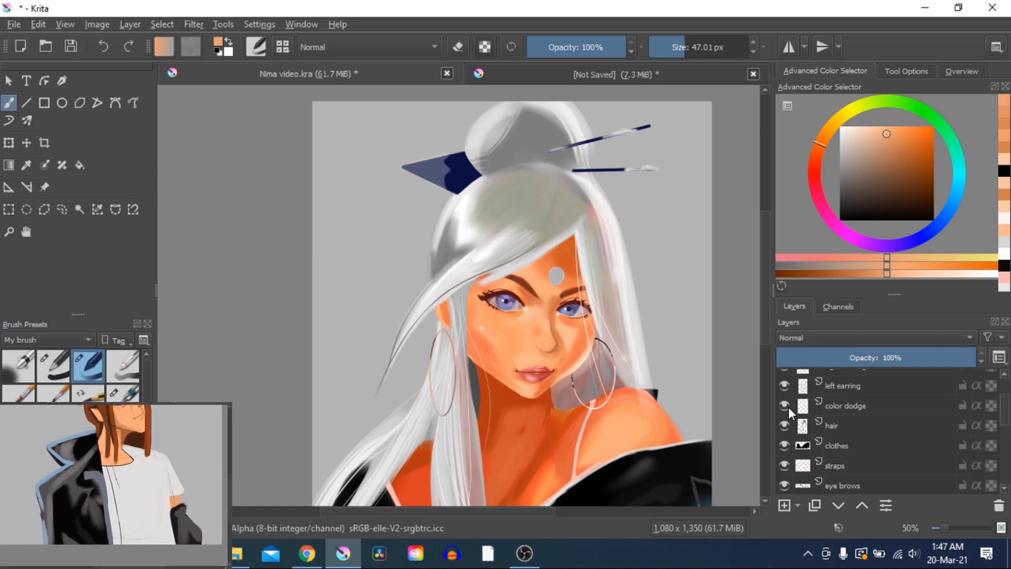
left_click(785, 405)
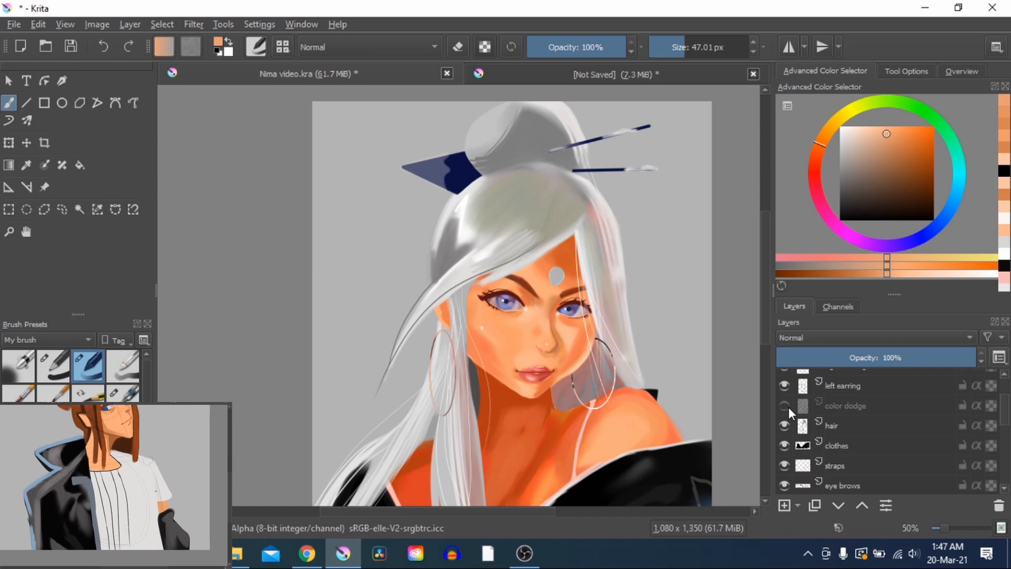
left_click(788, 406)
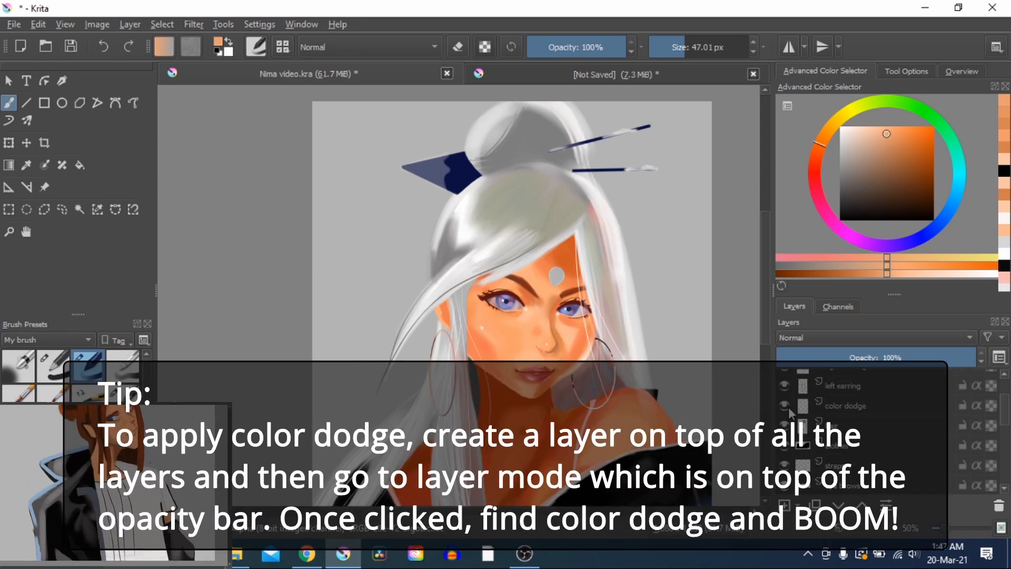
Inspect the shoulder shading and the black robe's highlights and line pattern up close and within the whole portrait
left_click_drag(651, 405, 650, 351)
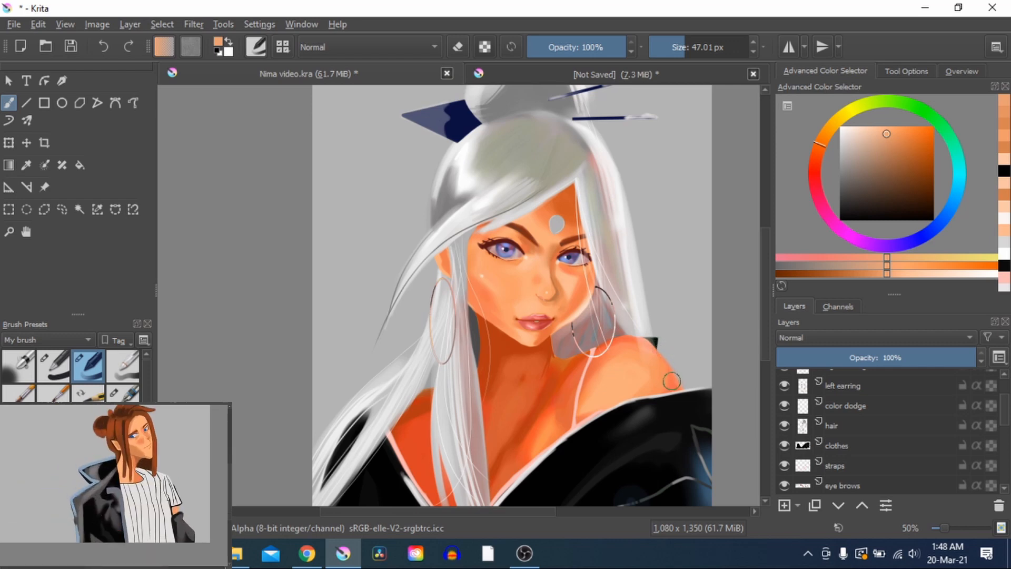
left_click_drag(678, 388, 656, 344)
scroll(643, 475, "up", 3)
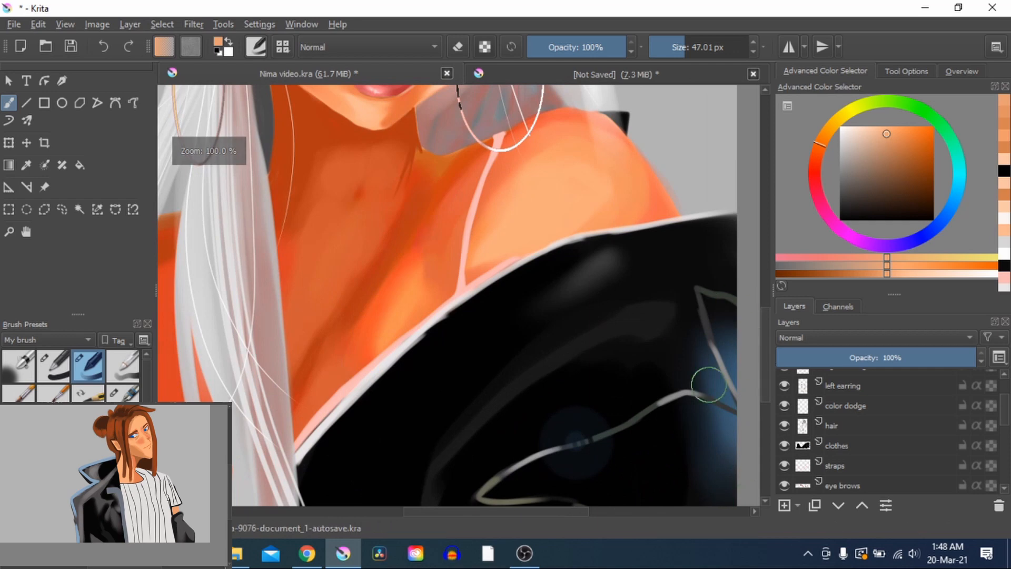
scroll(663, 452, "down", 3)
scroll(638, 333, "up", 5)
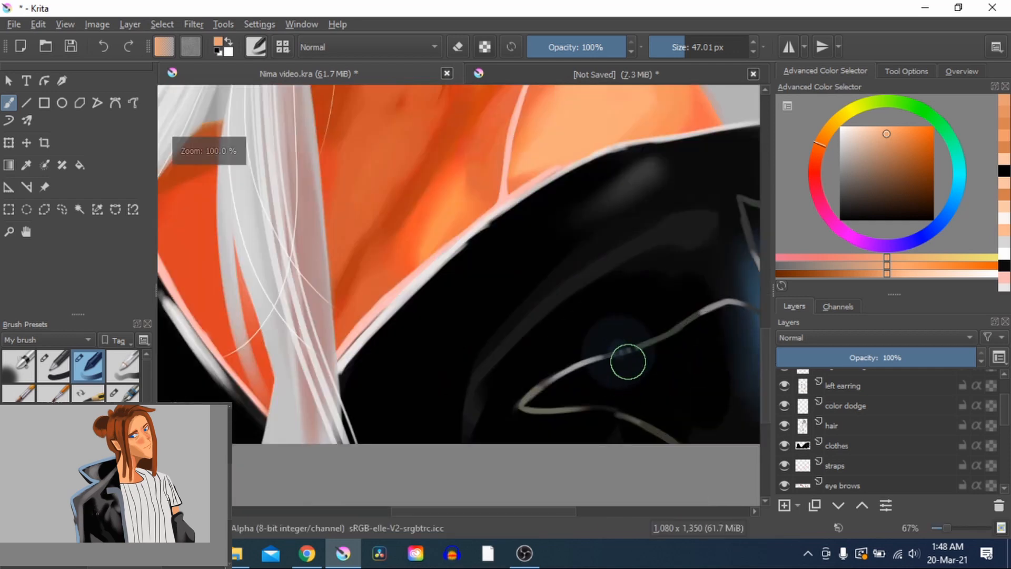
scroll(624, 357, "down", 6)
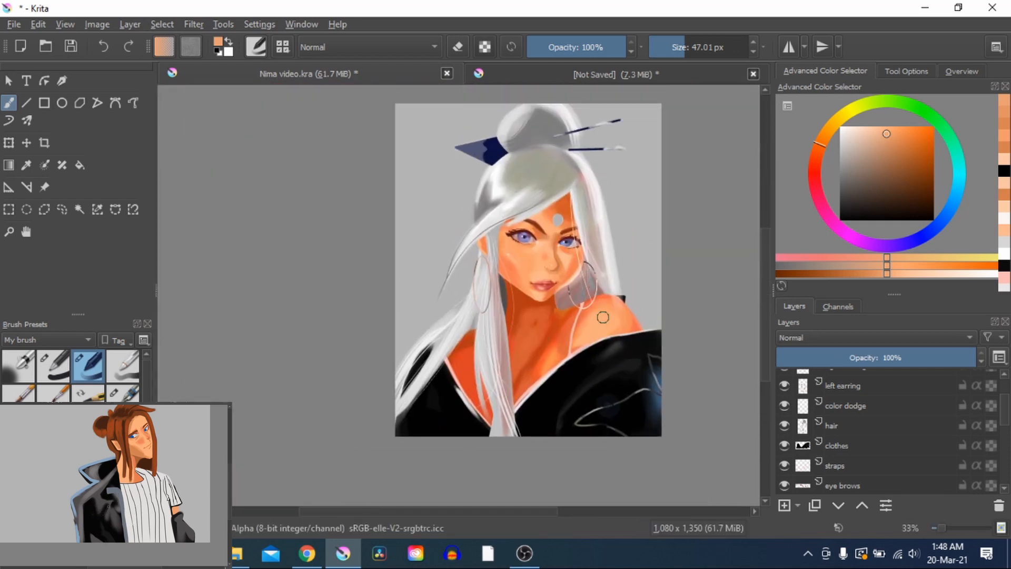
scroll(603, 343, "up", 2)
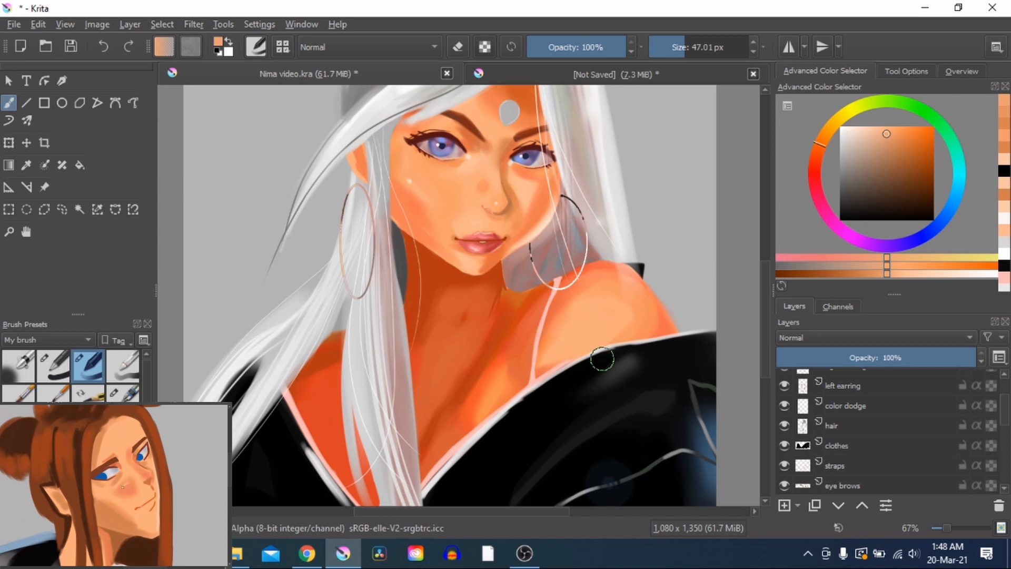
scroll(627, 321, "down", 5)
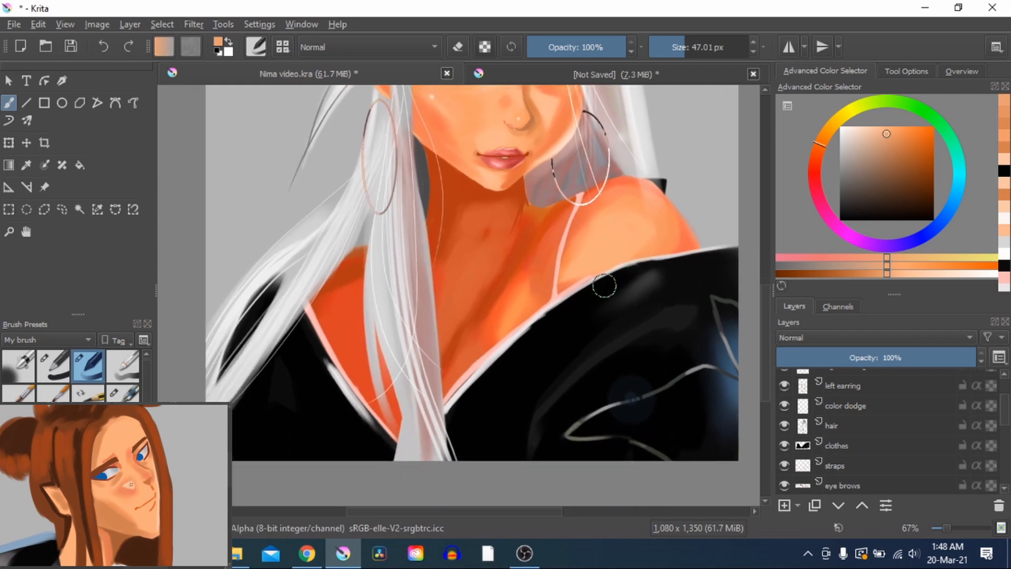
Examine the hair, nose, lips and cheeks, and the earring and reflected colours beside the jaw
scroll(424, 395, "up", 8)
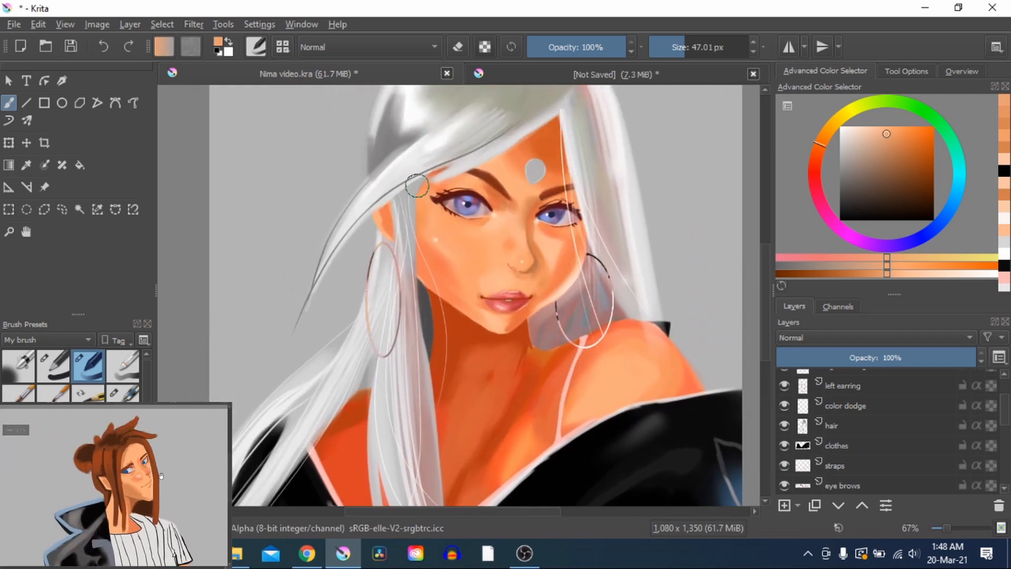
scroll(438, 324, "up", 6)
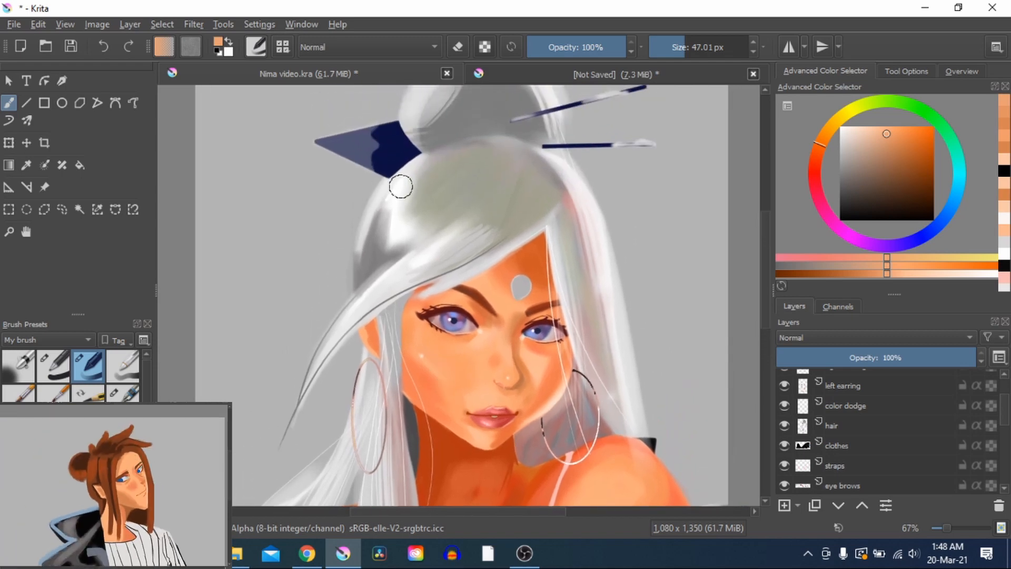
scroll(526, 263, "down", 5)
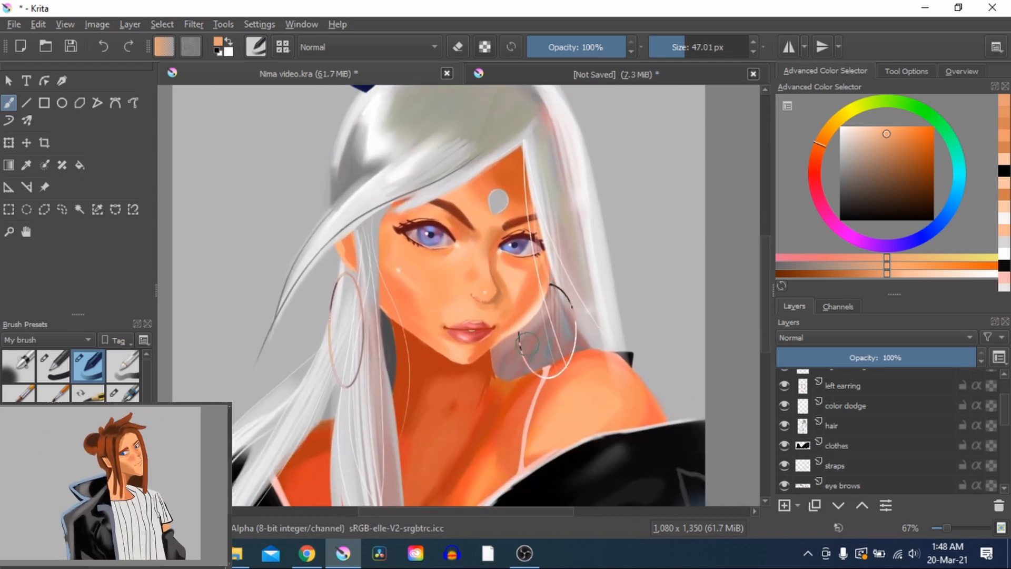
scroll(508, 319, "up", 4)
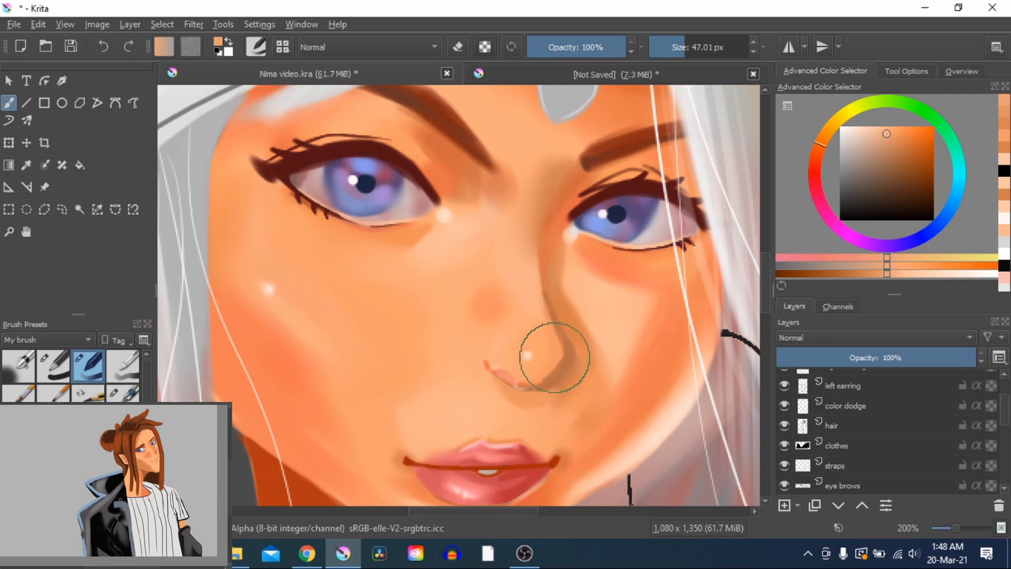
left_click_drag(476, 421, 487, 334)
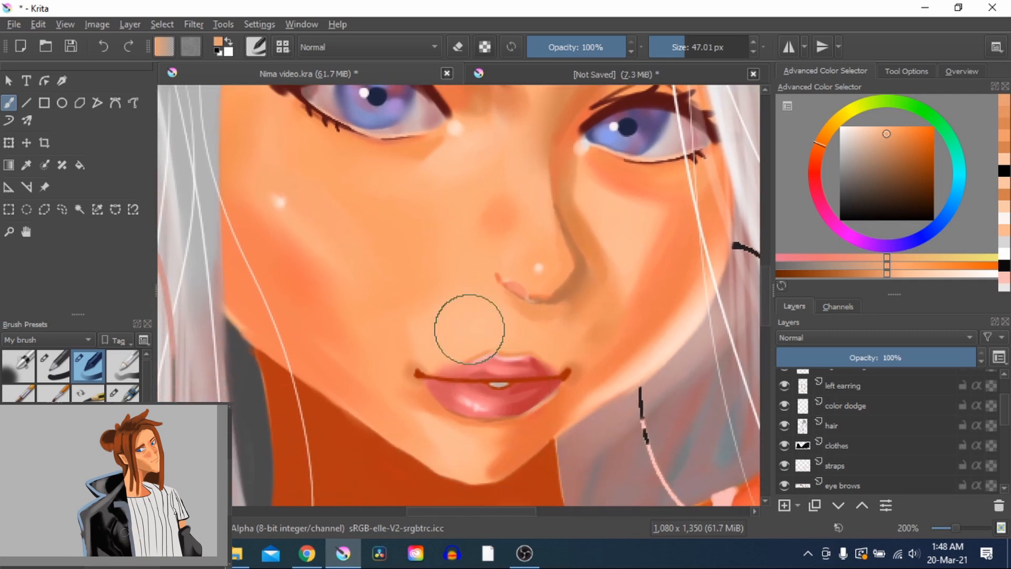
left_click_drag(397, 240, 435, 276)
scroll(542, 266, "down", 2)
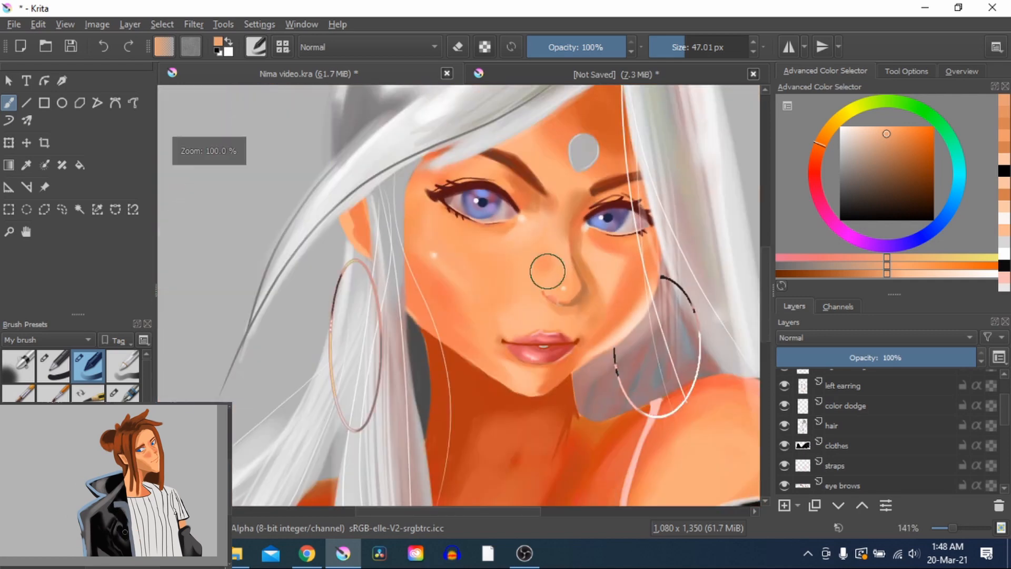
left_click_drag(542, 266, 505, 214)
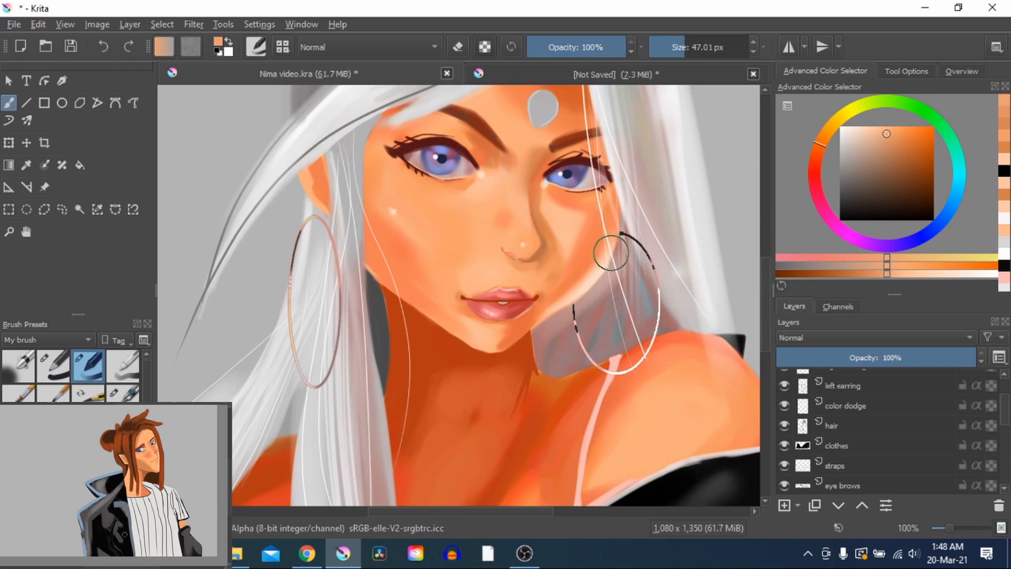
scroll(612, 255, "down", 2)
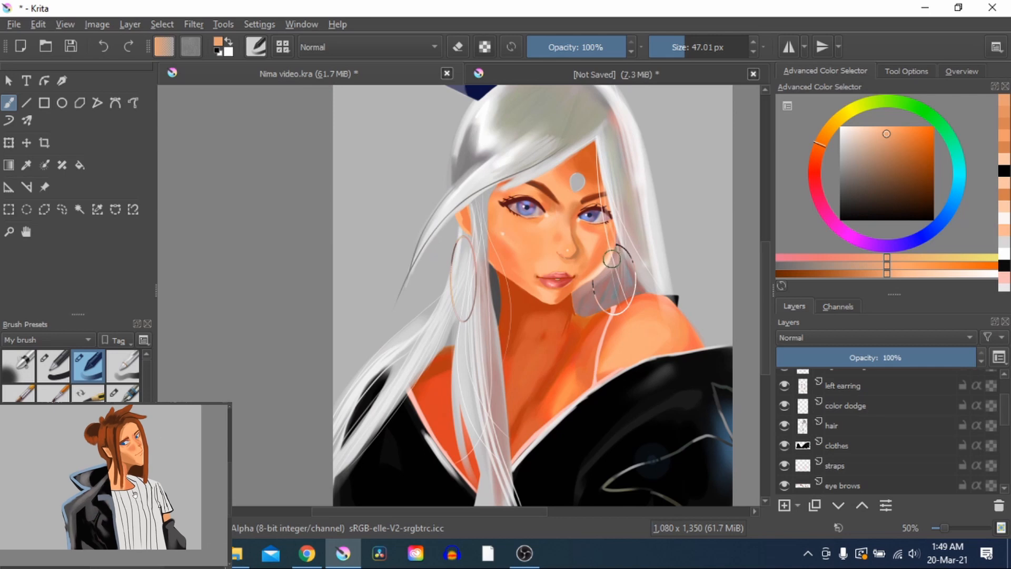
left_click_drag(611, 259, 558, 323)
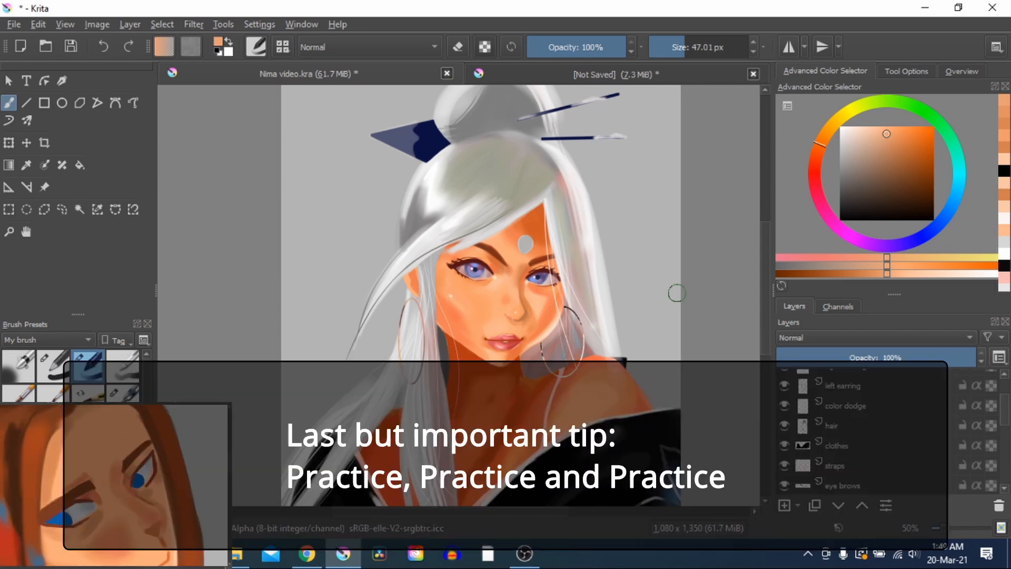
Review the whole portrait, and look closely at the painted eyes and the bridge of the nose
scroll(647, 307, "down", 2)
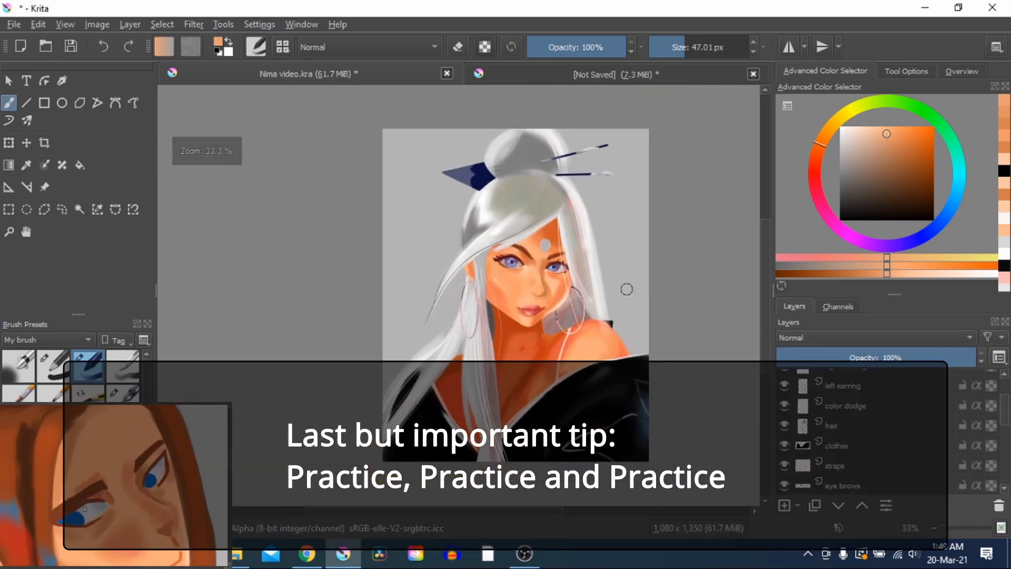
scroll(623, 289, "up", 1)
scroll(624, 289, "down", 1)
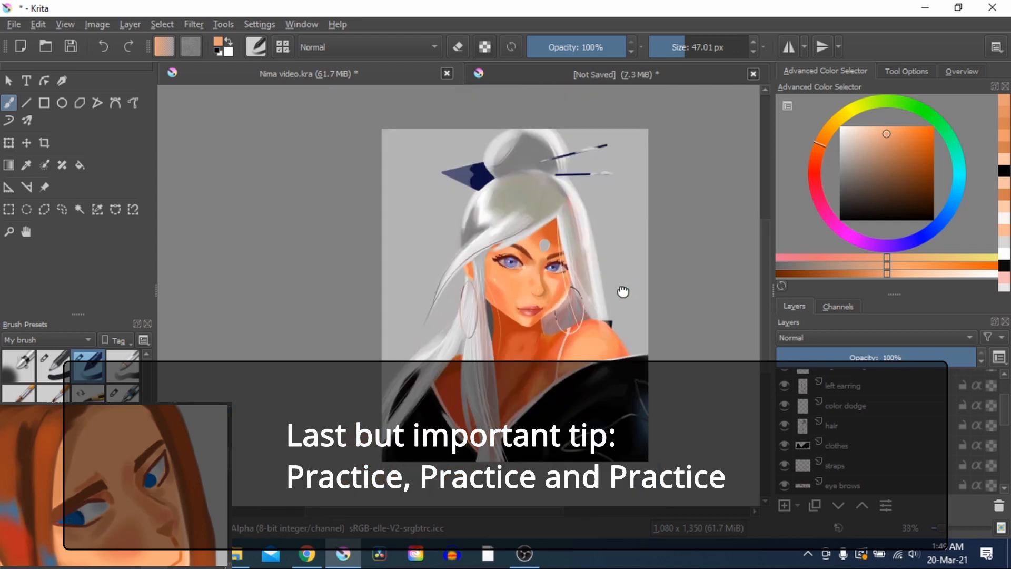
left_click_drag(622, 290, 610, 299)
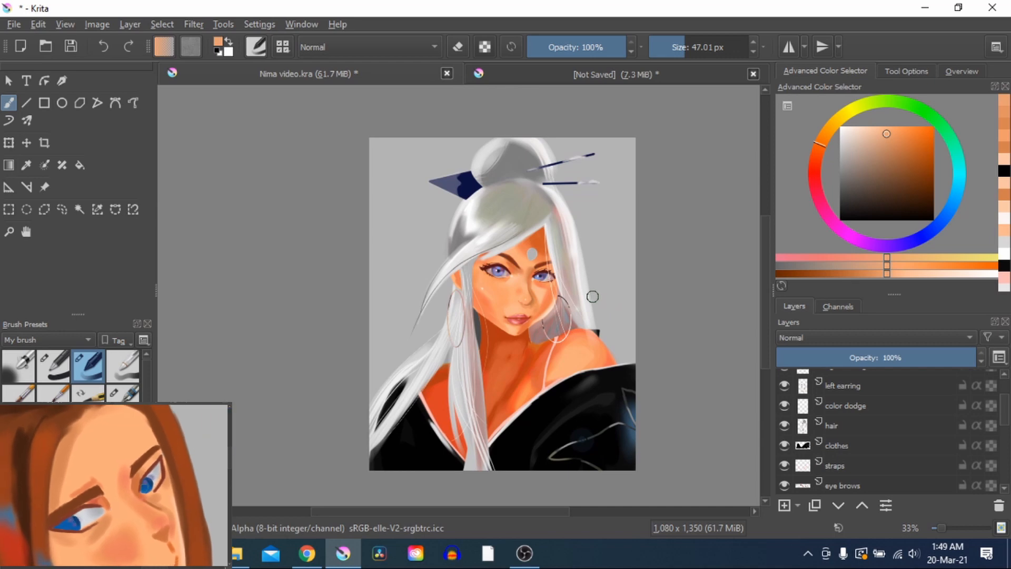
scroll(593, 296, "up", 3)
scroll(452, 260, "up", 3)
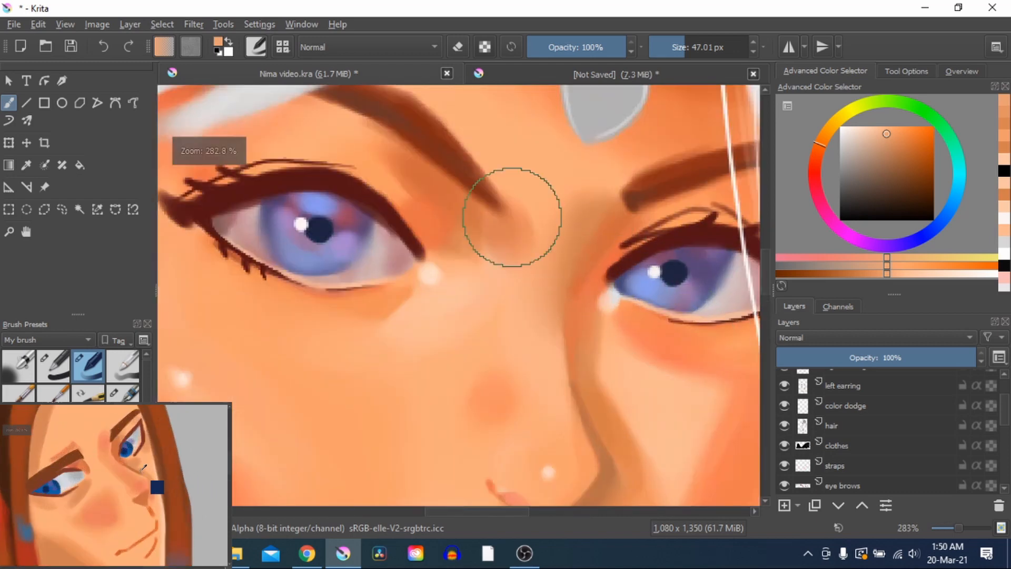
Examine the lower face, neck and shoulder shading, and review the complete portrait within the whole canvas
scroll(522, 205, "down", 3)
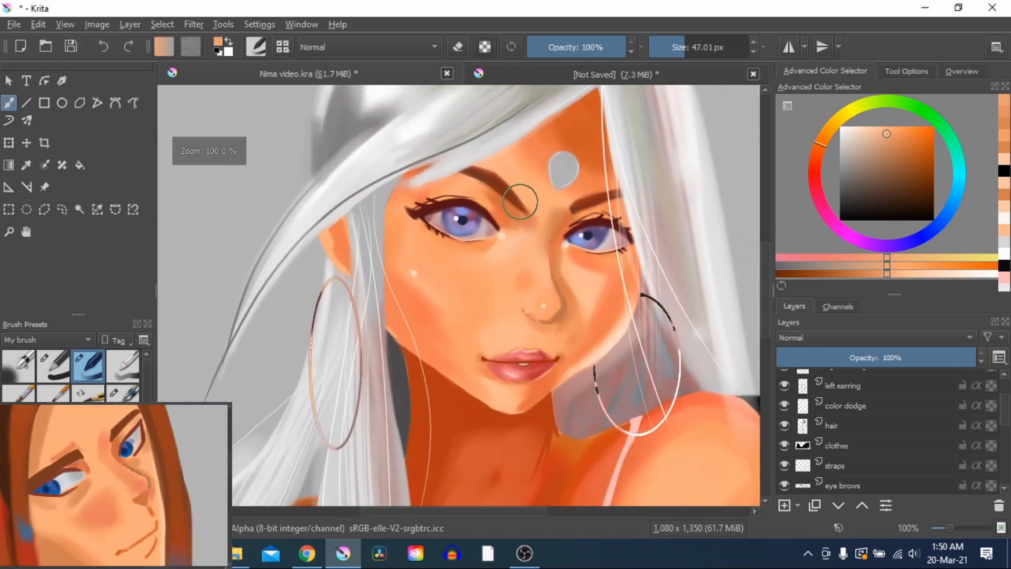
left_click_drag(521, 338, 472, 241)
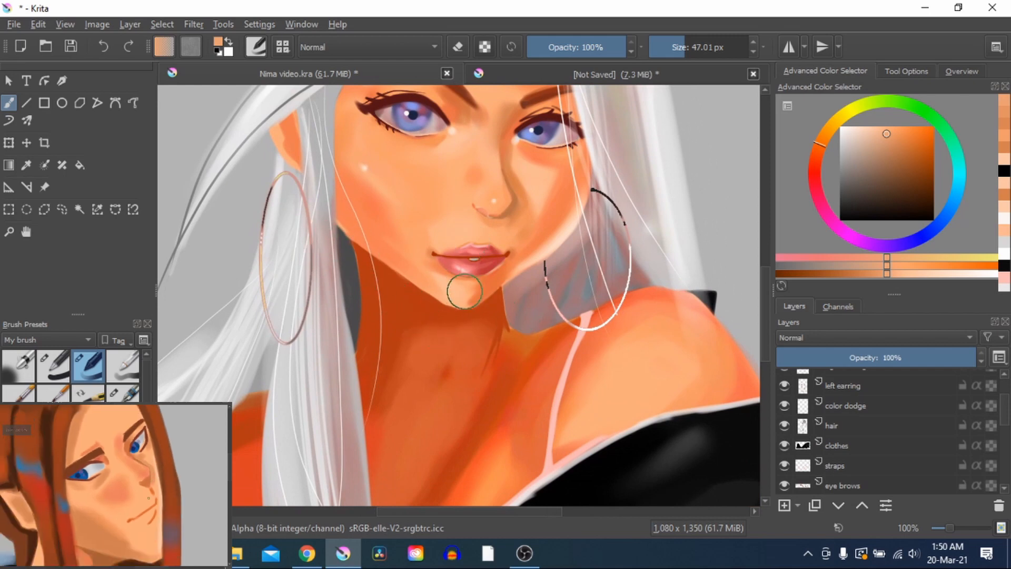
scroll(518, 298, "down", 3)
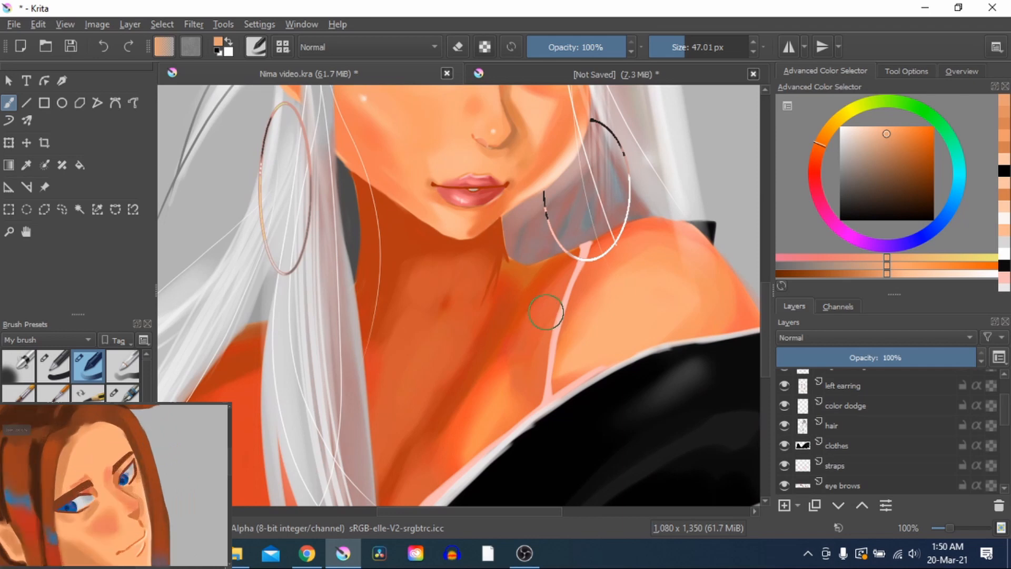
scroll(550, 304, "down", 2, "ctrl")
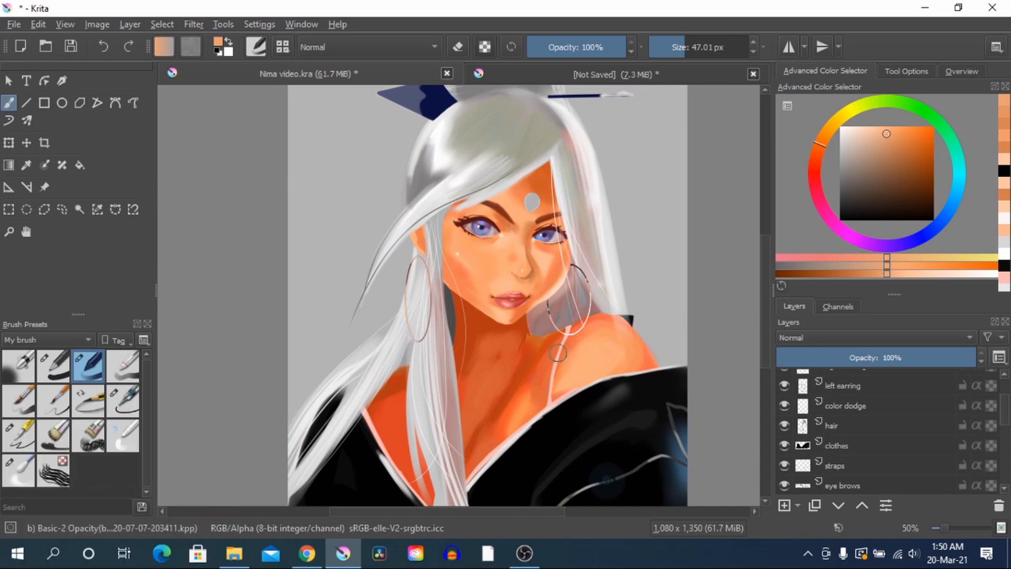
scroll(558, 352, "down", 1)
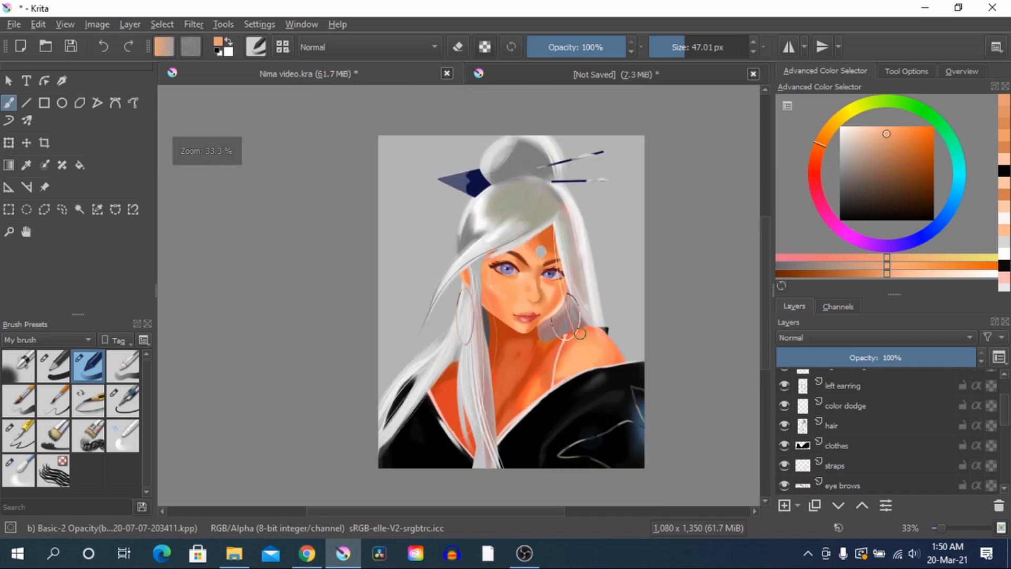
left_click_drag(580, 333, 567, 338)
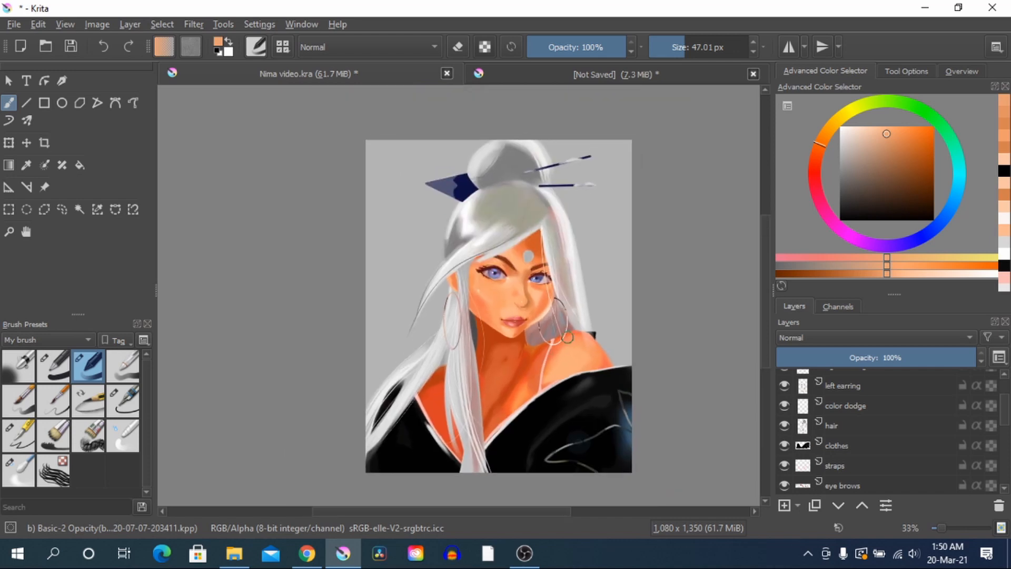